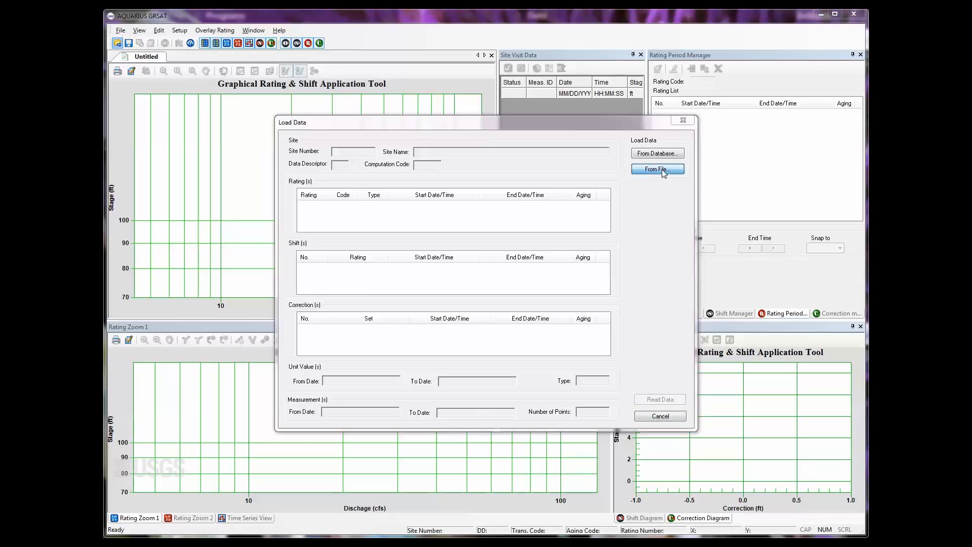
Load the site and measurement data from the file RatingDevelopmentPrimer.V2.4.
left_click(450, 218)
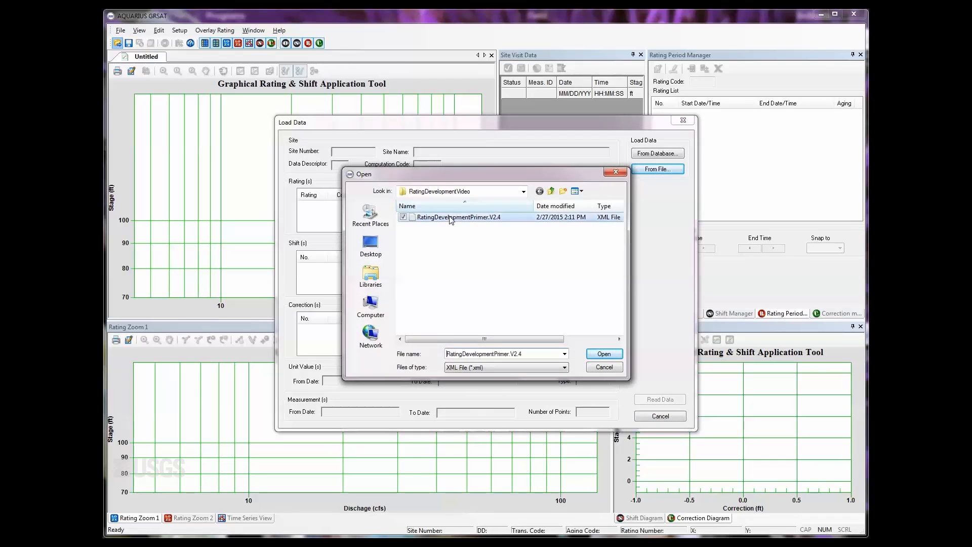
left_click(603, 354)
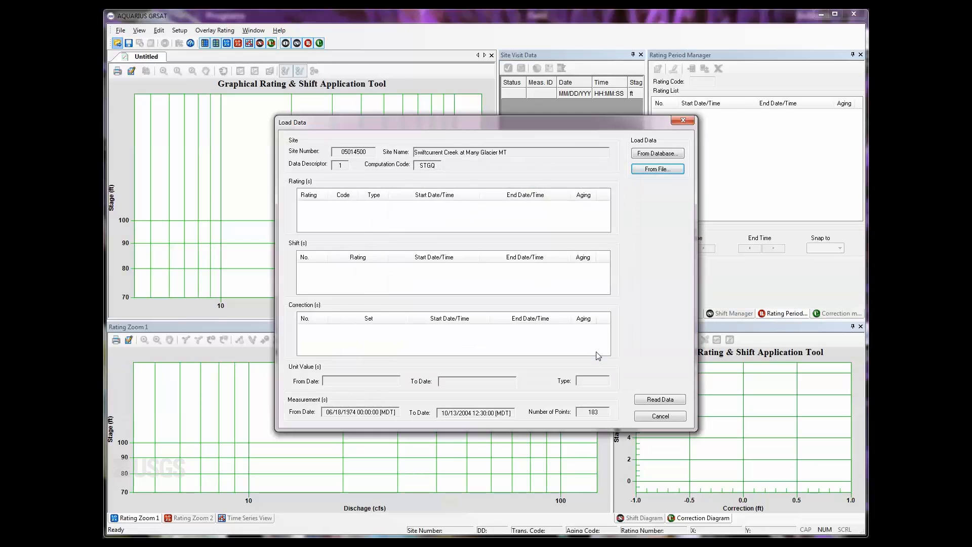
left_click(658, 399)
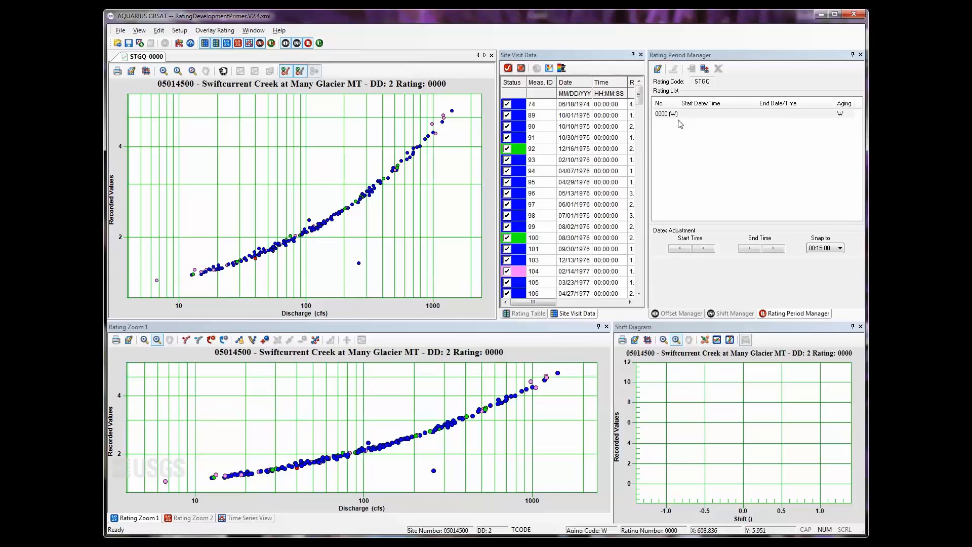
Set up the rating with rating number 1.0 and the remark "best rating EVER!!!".
left_click(184, 33)
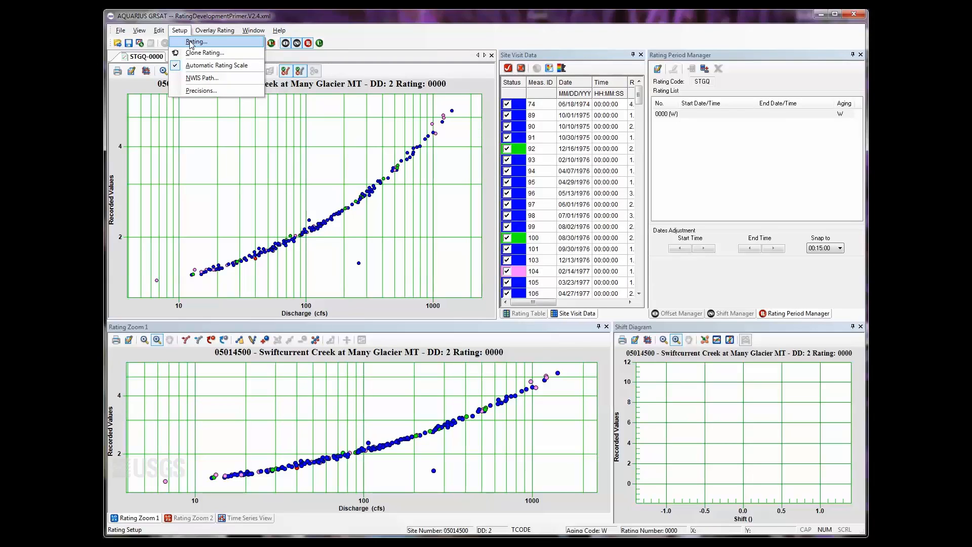
left_click(191, 43)
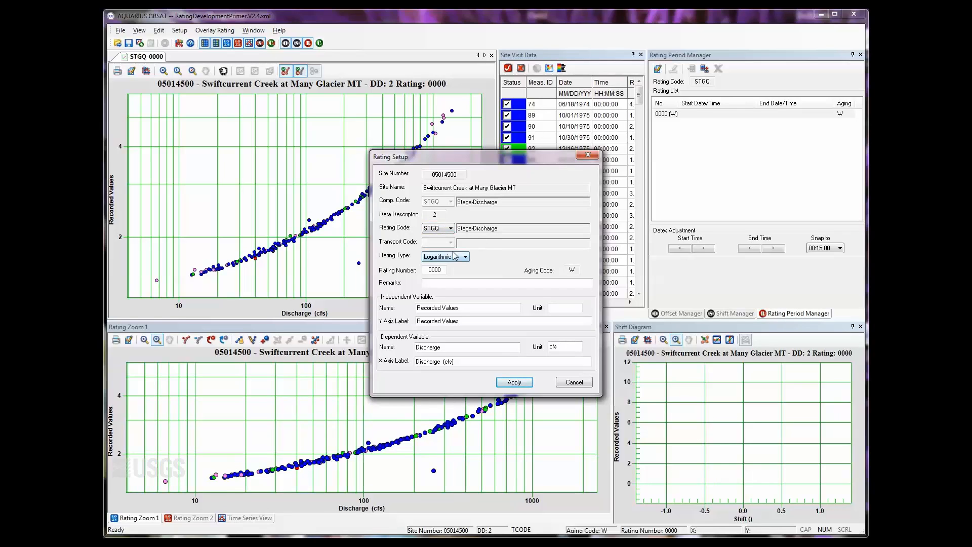
double_click(424, 273)
type("1.0")
left_click(432, 281)
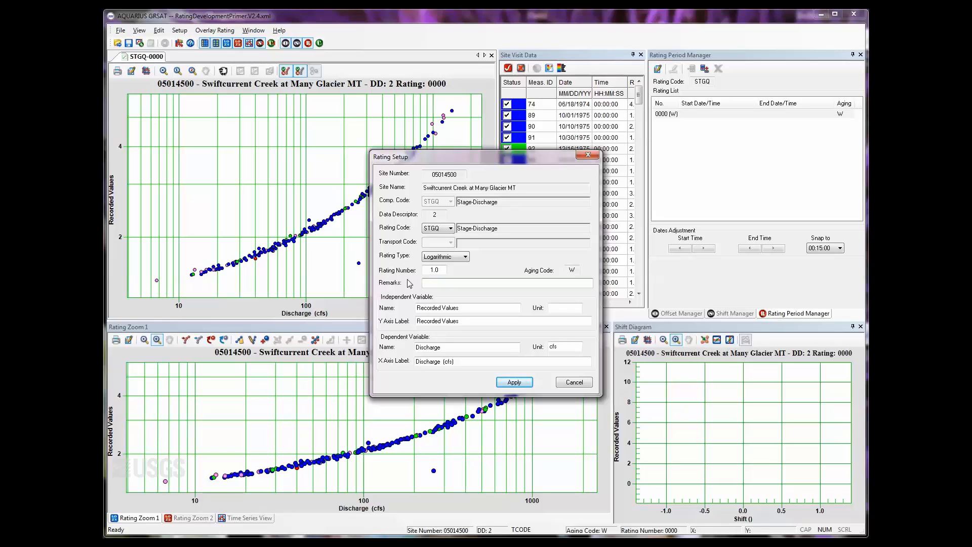
type("best rating EVER!!!")
left_click(514, 382)
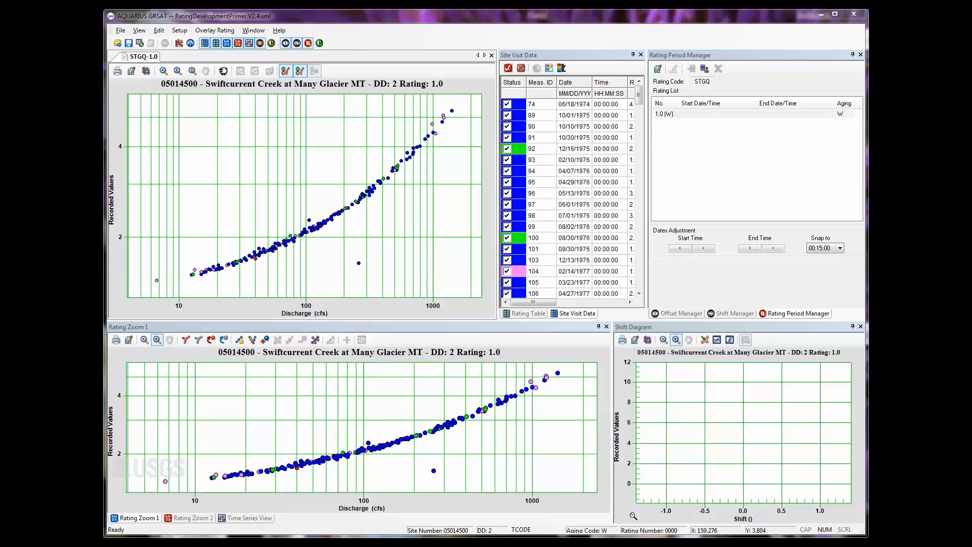
Undock and widen the Site Visit Data table, and sort its measurements by control condition.
left_click_drag(588, 57, 511, 110)
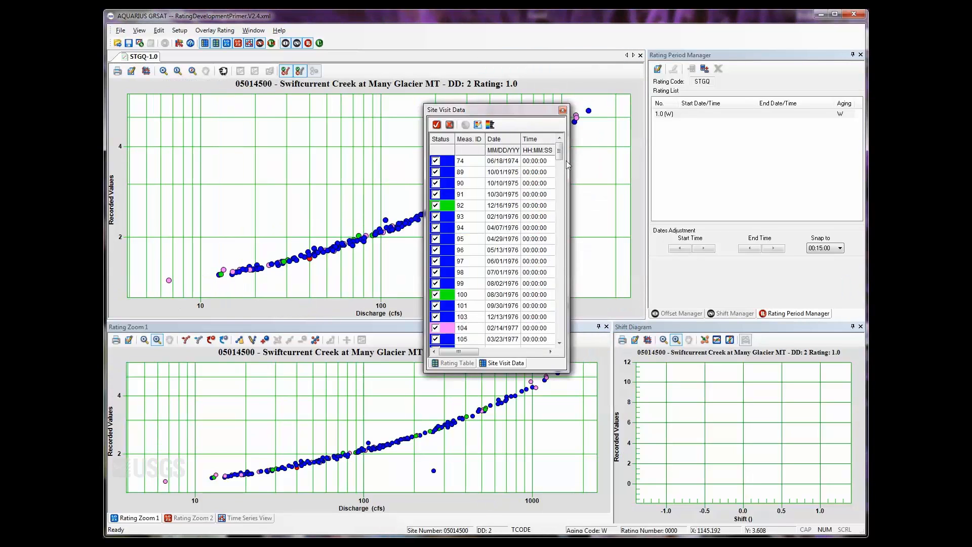
left_click_drag(567, 165, 754, 162)
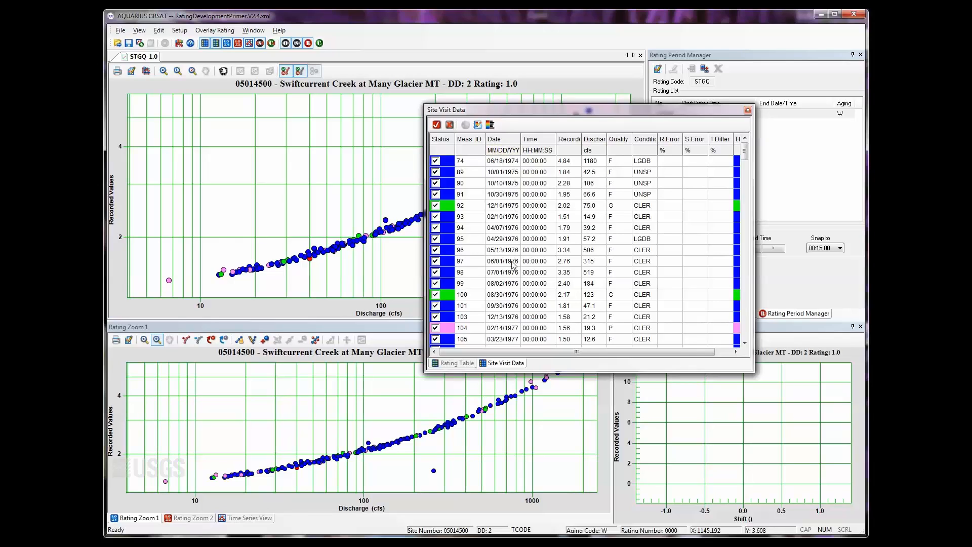
left_click(477, 139)
left_click(647, 142)
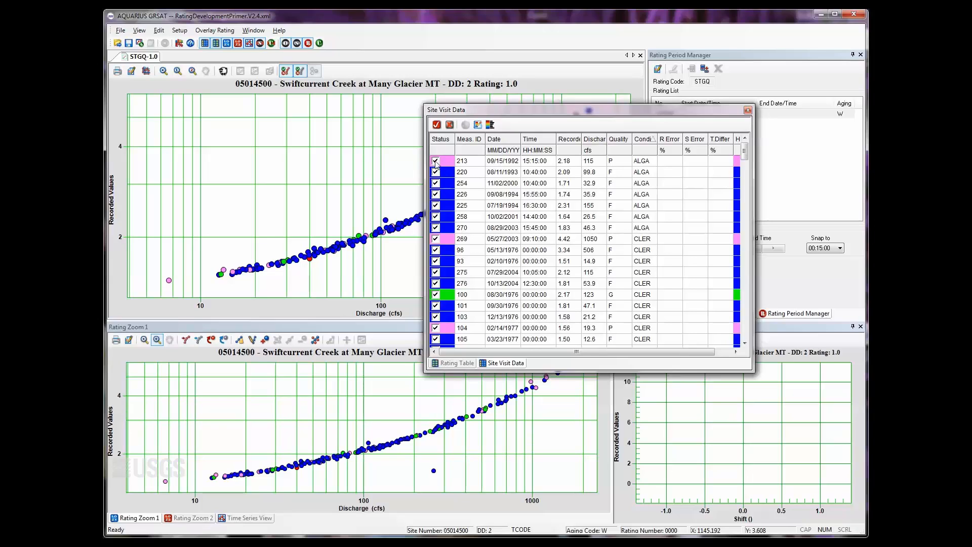
Exclude the seven measurements with condition ALGA: 213, 220, 254, 226, 225, 258 and 270.
left_click(435, 161)
left_click(436, 172)
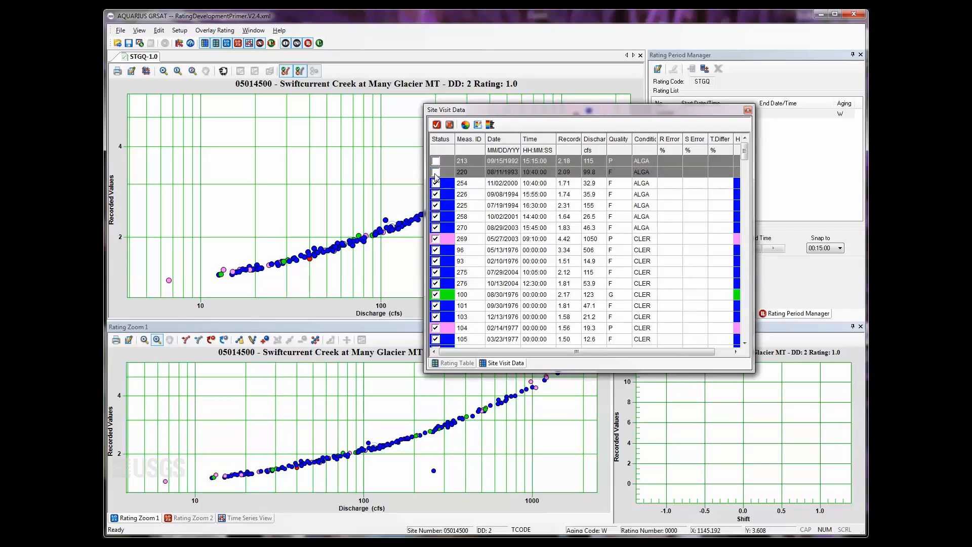
left_click(436, 184)
left_click(436, 185)
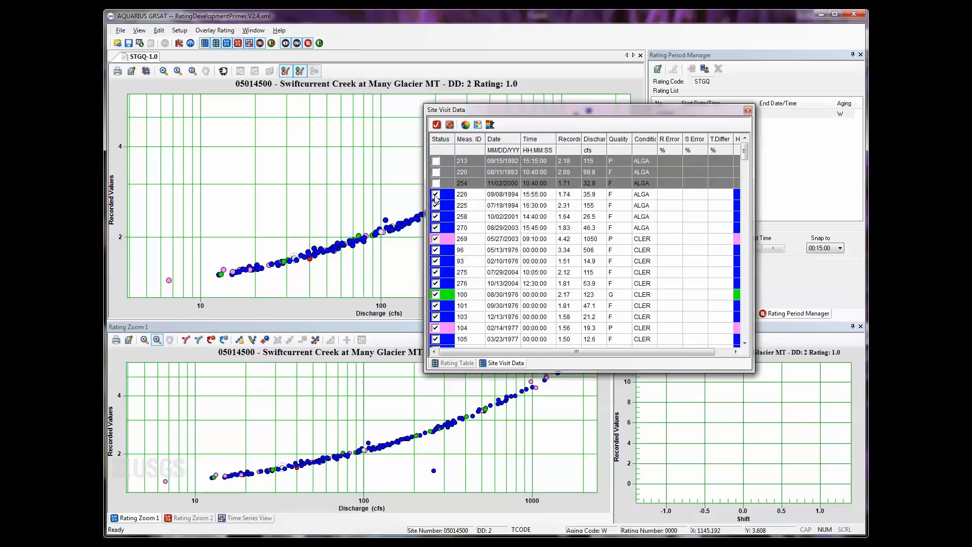
left_click(435, 195)
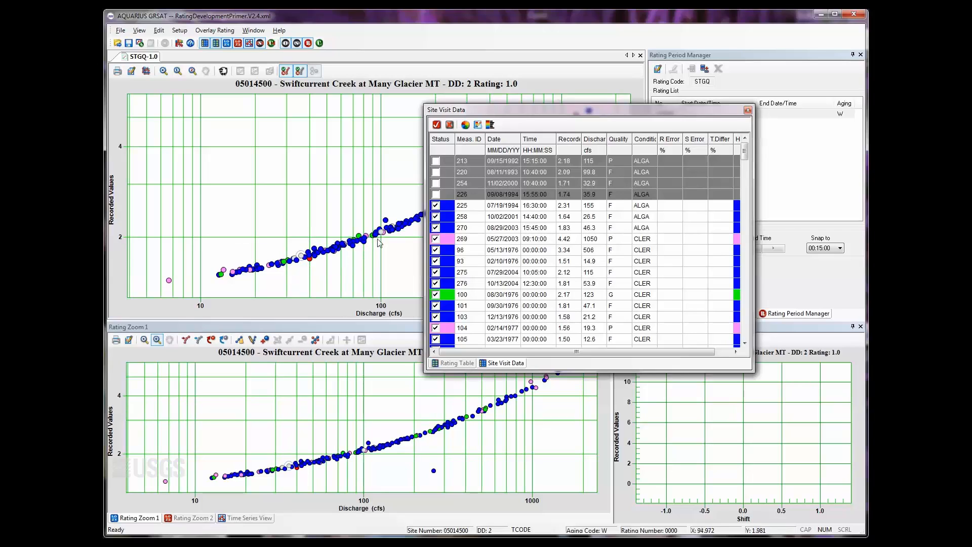
left_click(436, 205)
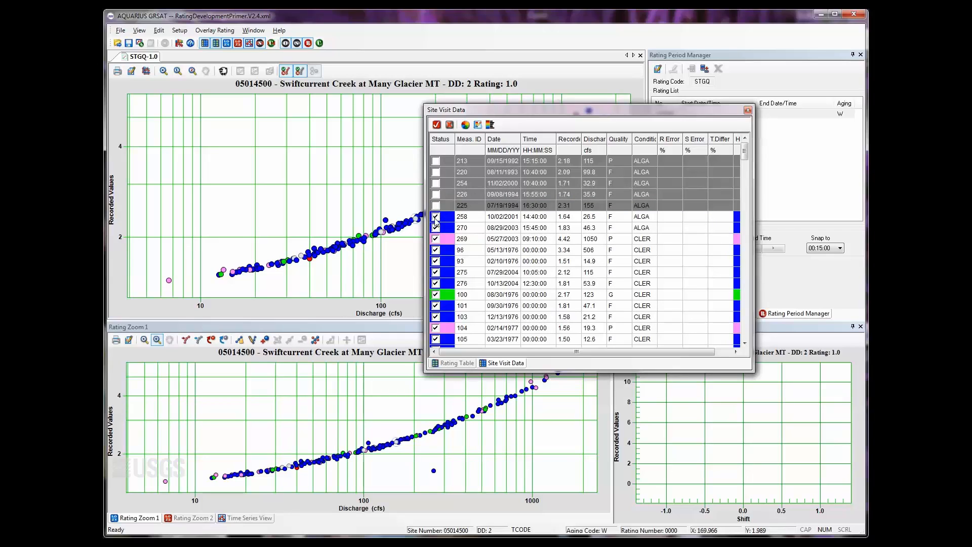
left_click(435, 217)
left_click(436, 228)
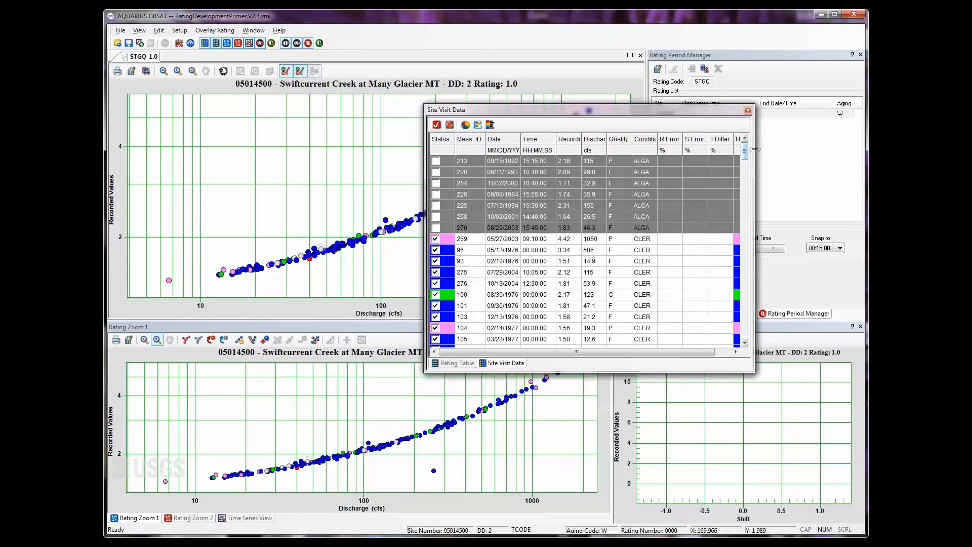
Unselect the LGDB and UNSP measurements at the end of the list, from 129 through 91, as one group.
left_click_drag(745, 155, 745, 159)
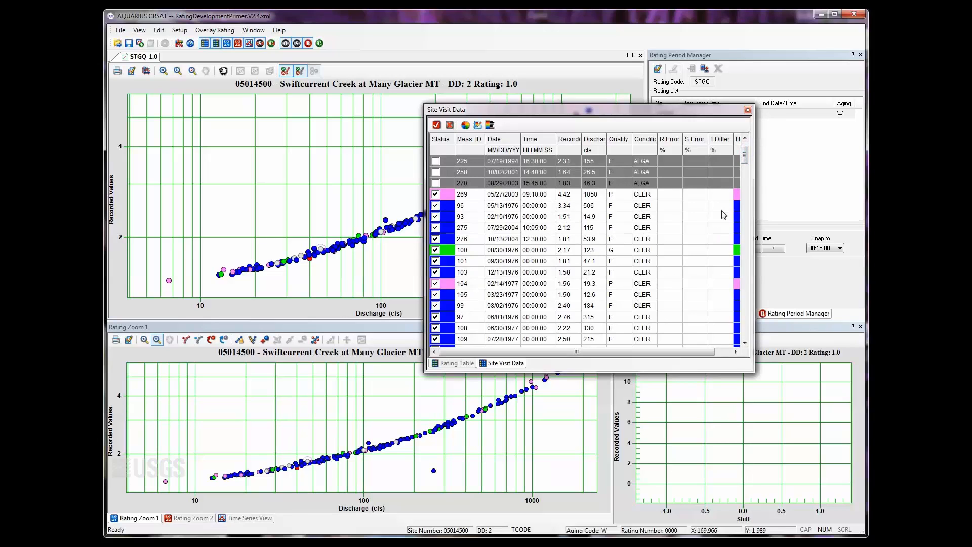
left_click_drag(745, 157, 739, 331)
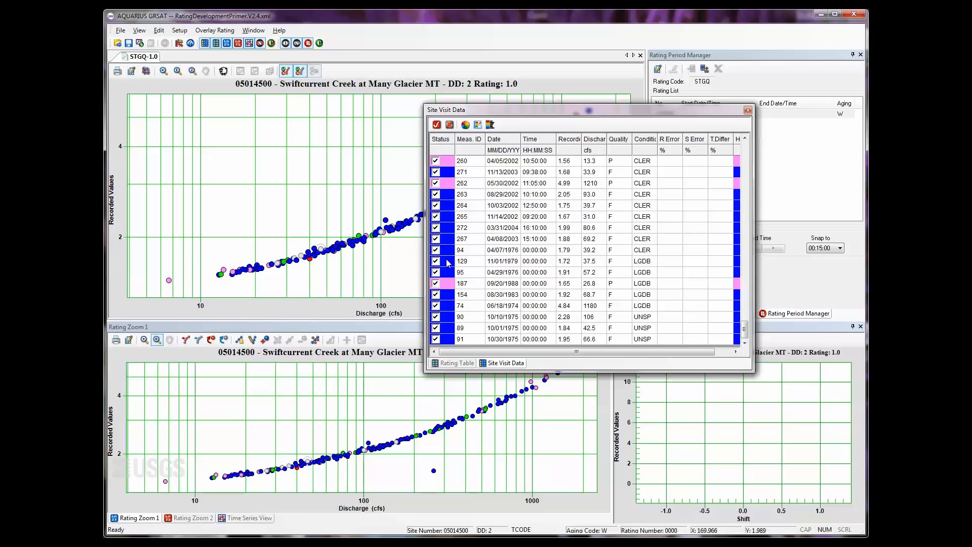
left_click_drag(448, 261, 450, 340)
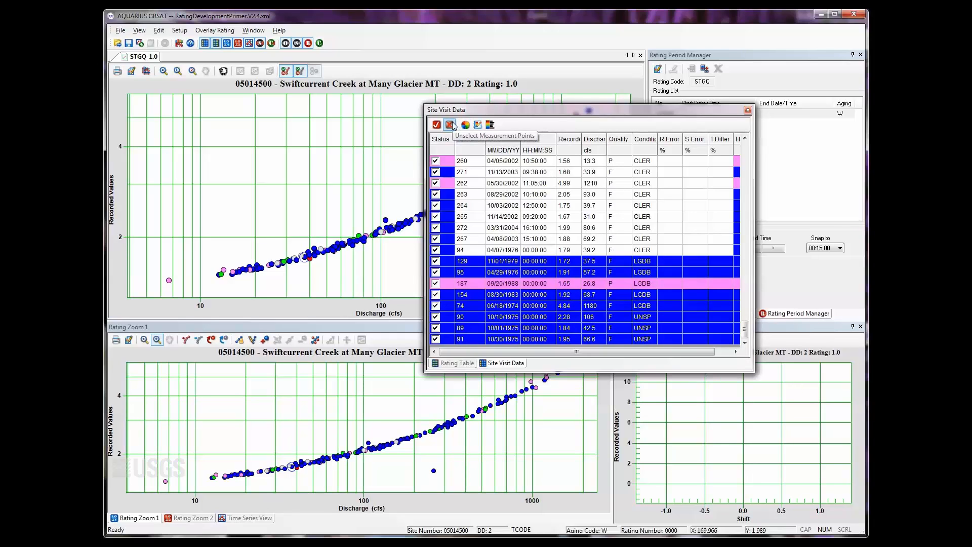
left_click(450, 126)
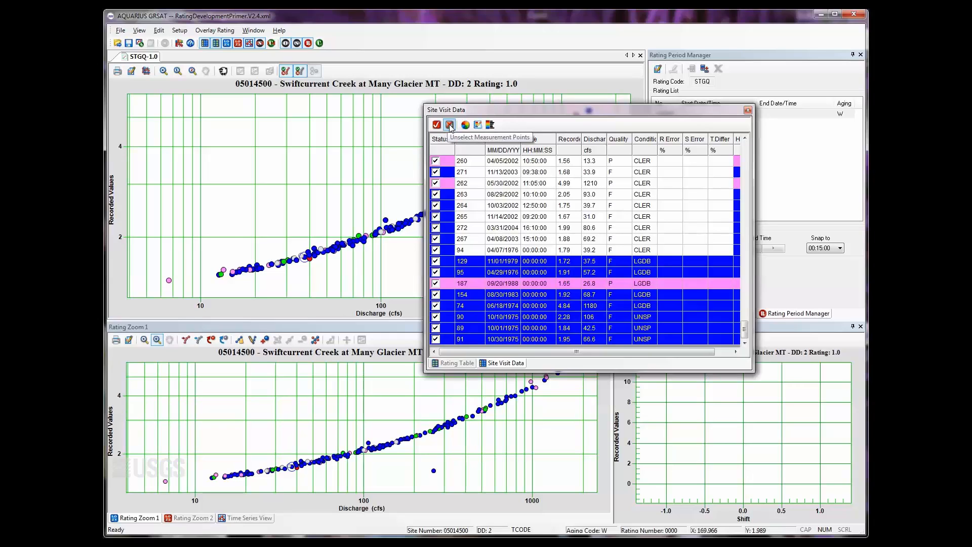
left_click(449, 125)
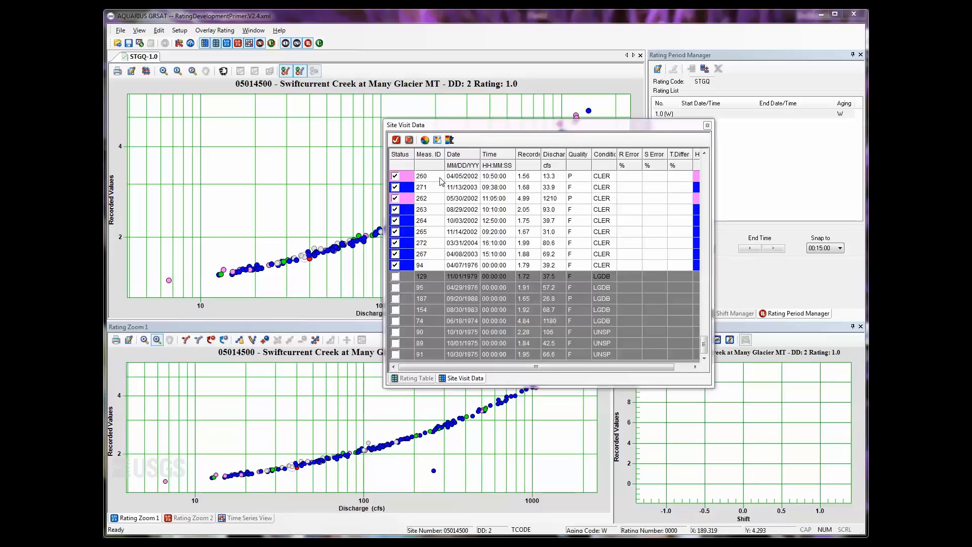
Review the measurement color classifications for Control Condition, T.Differ. and the comparison between Quality and T.Differ., and keep the classification based on Quality.
left_click(438, 141)
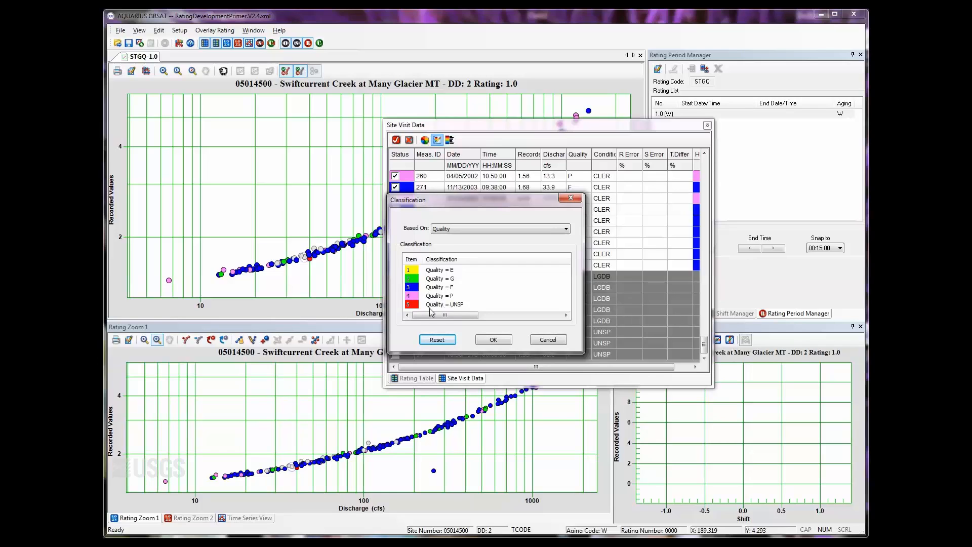
left_click(494, 230)
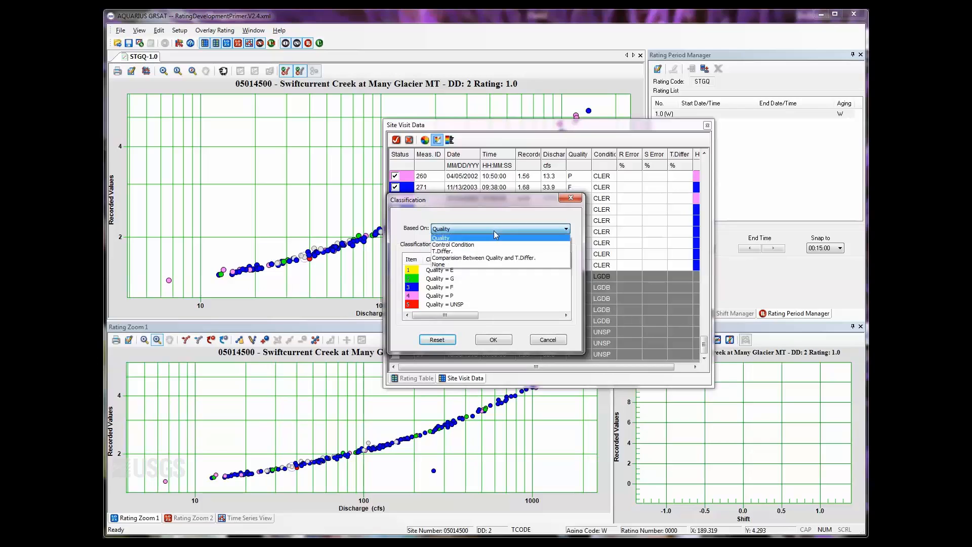
left_click(462, 245)
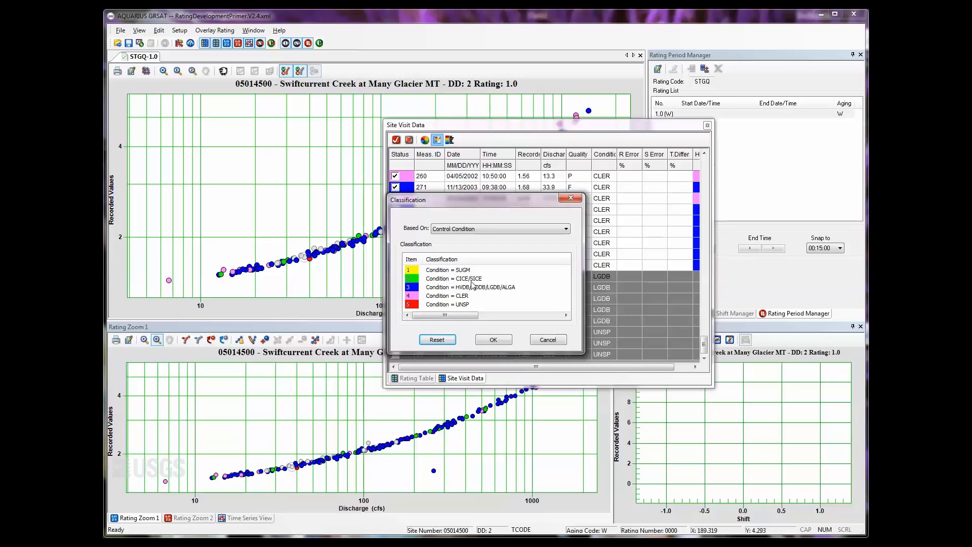
left_click(504, 230)
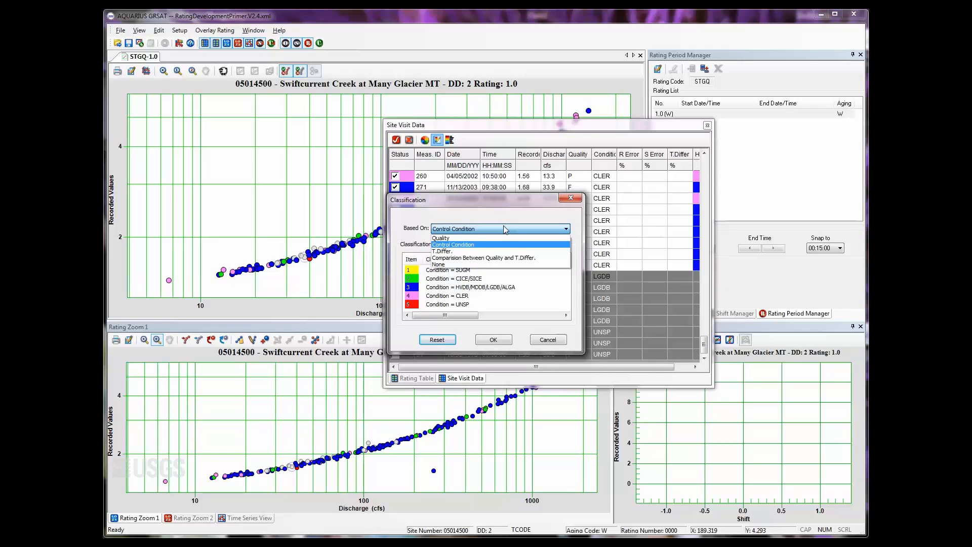
left_click(443, 249)
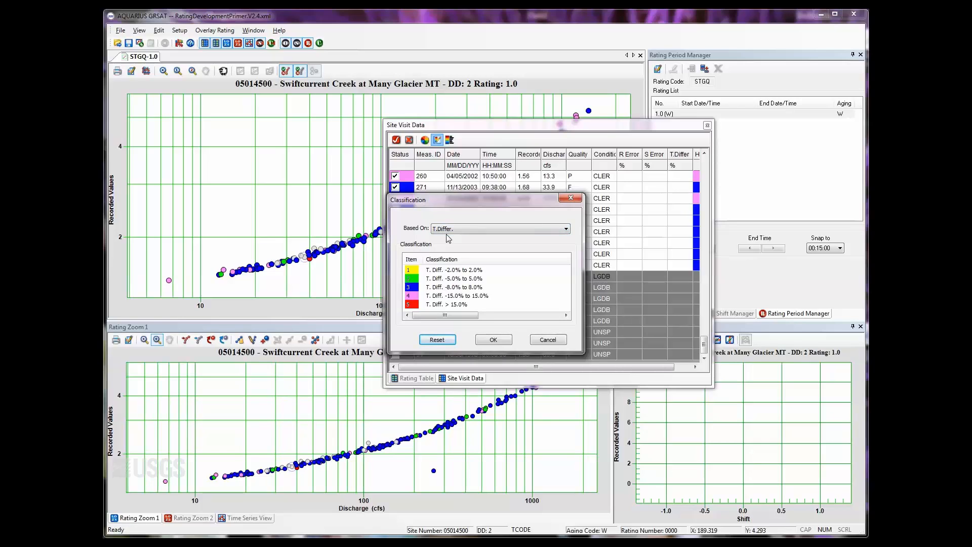
left_click(451, 229)
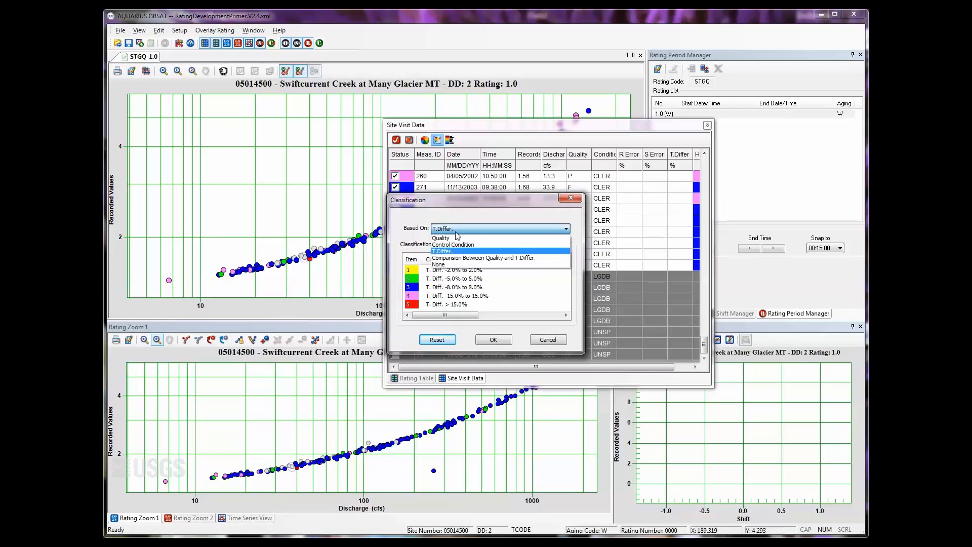
left_click(475, 258)
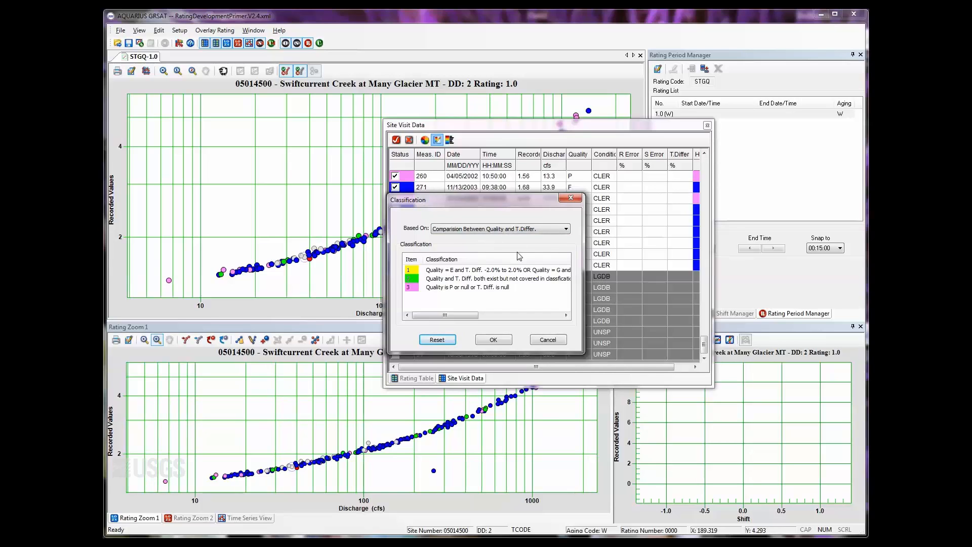
left_click(488, 230)
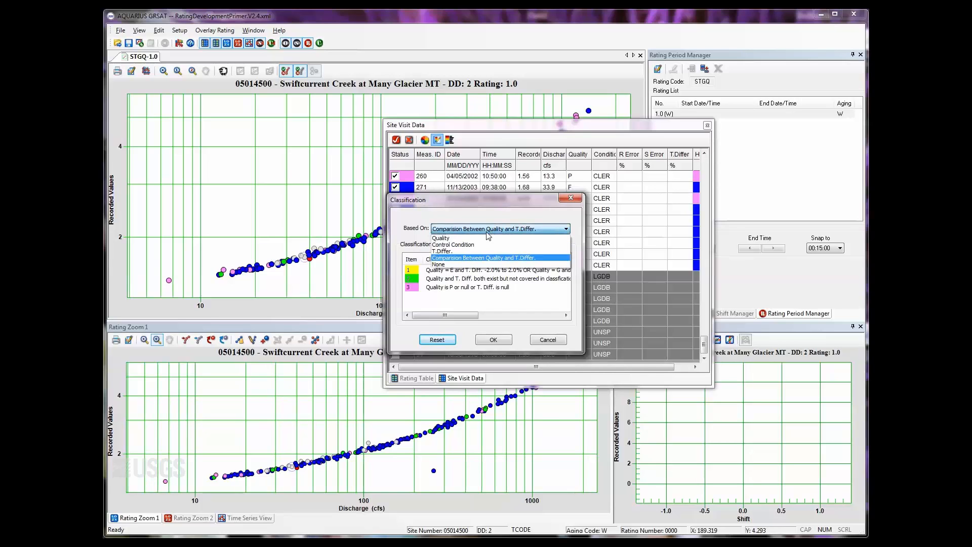
left_click(448, 238)
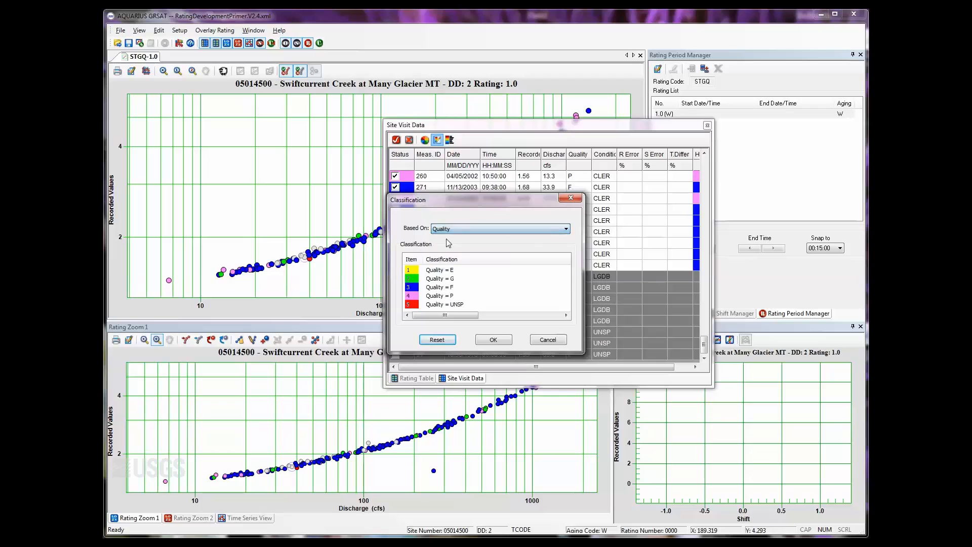
left_click(493, 340)
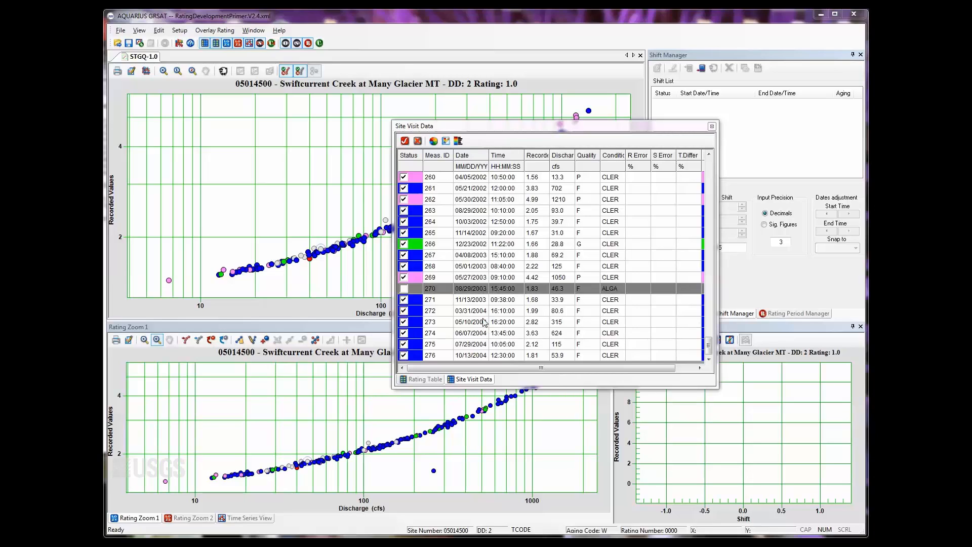
Sort the measurements by date and color measurements 272 to 276 with a custom gray-green of red 106, green 149 and blue 142.
left_click(475, 157)
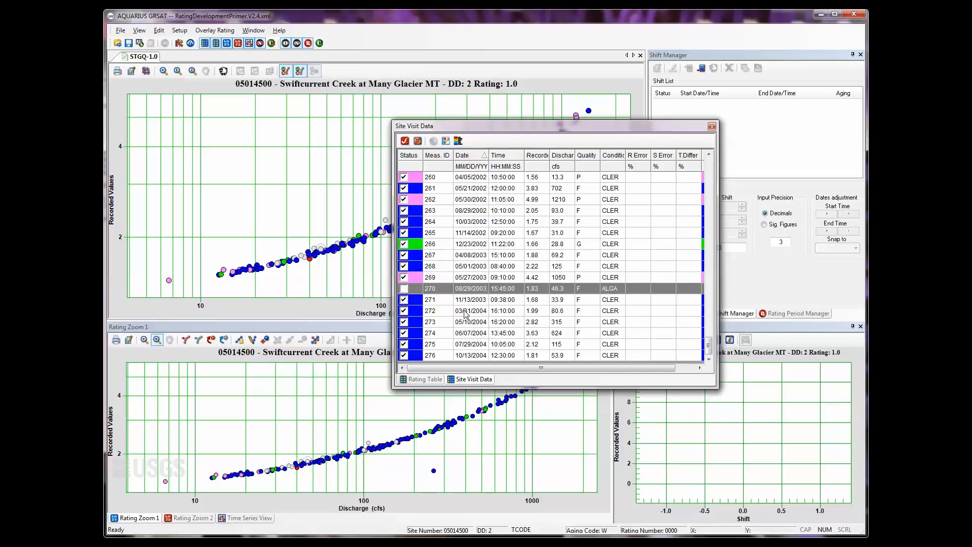
left_click_drag(465, 313, 458, 361)
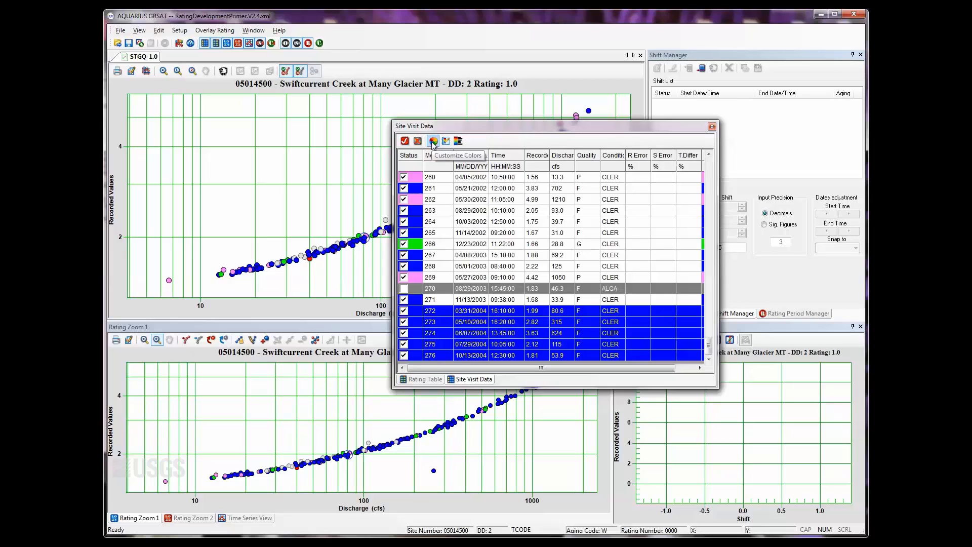
left_click(433, 142)
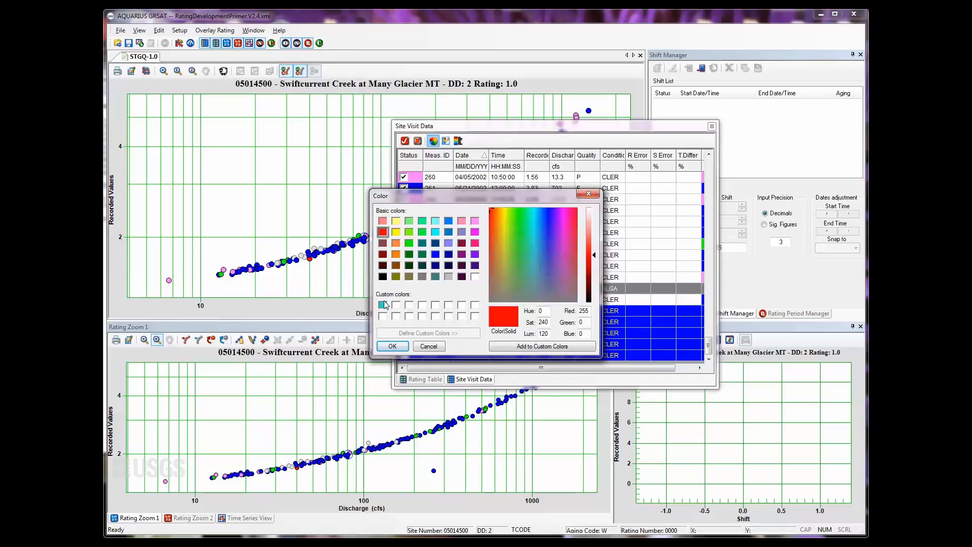
left_click(532, 287)
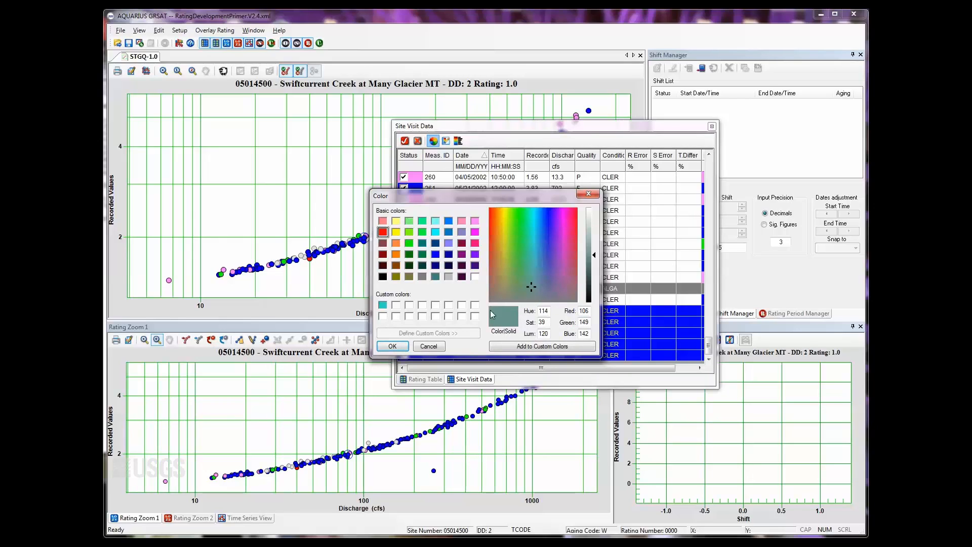
left_click(538, 347)
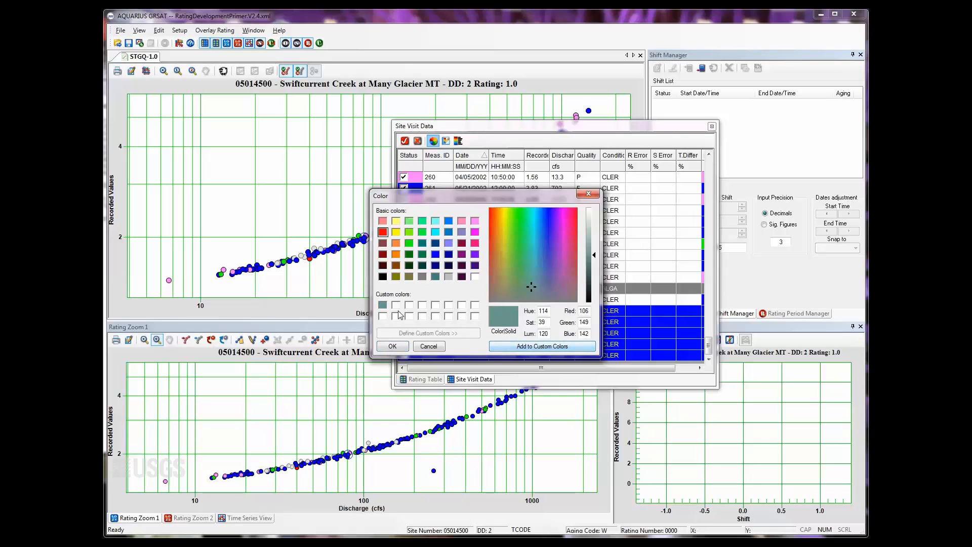
left_click(383, 306)
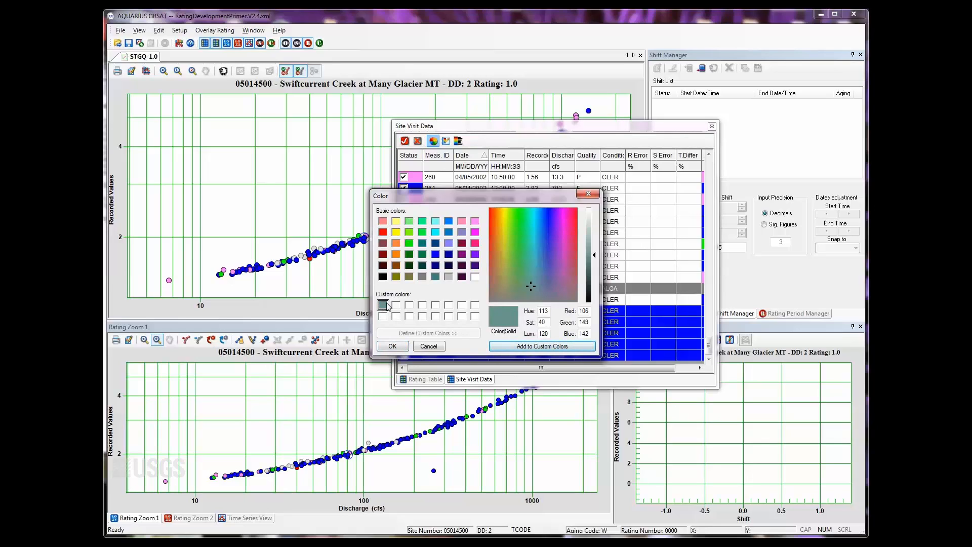
left_click(393, 347)
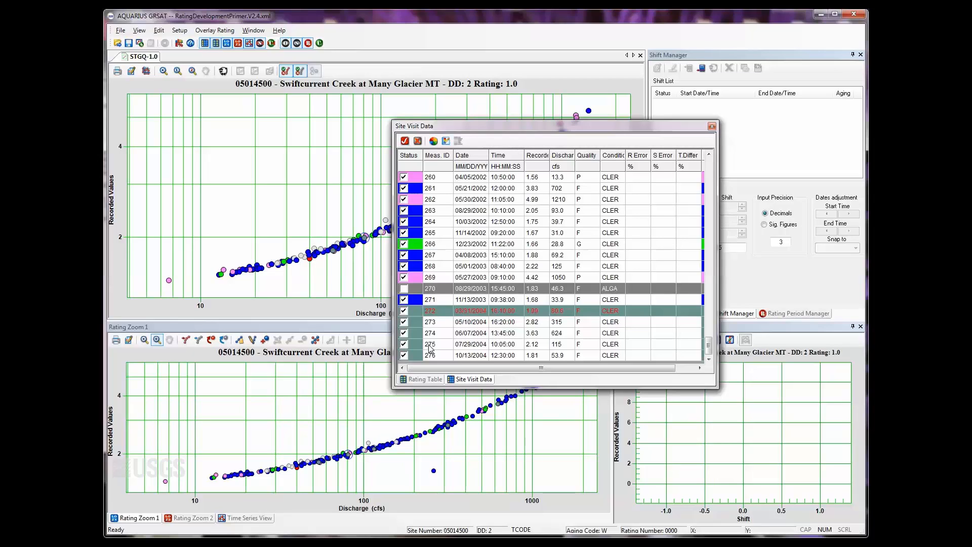
Reset the measurement colors to the classification based on Quality.
left_click(445, 141)
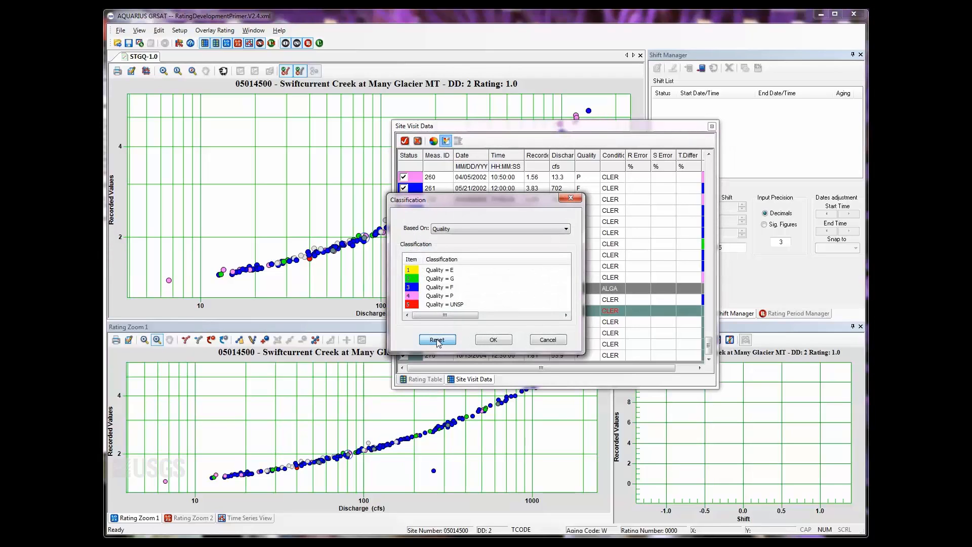
left_click(493, 340)
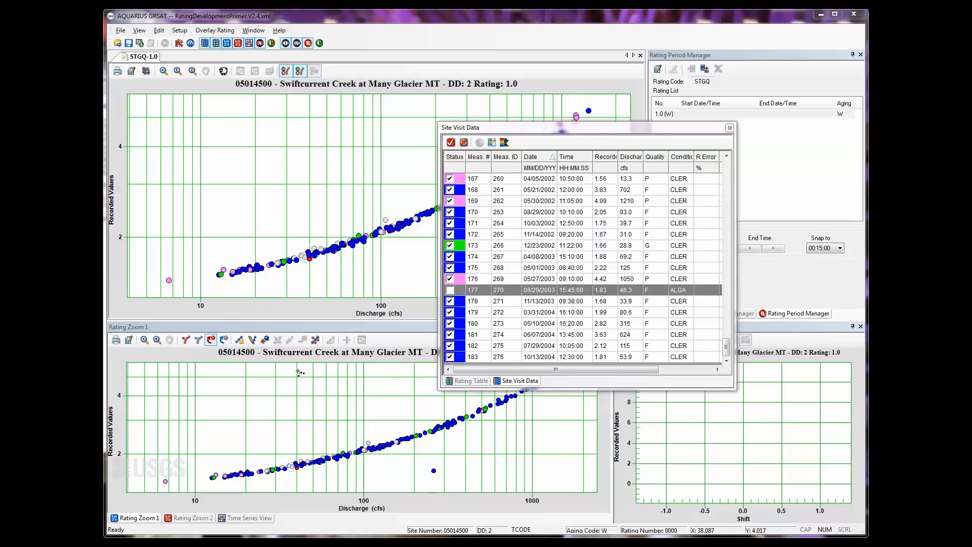
Restore the default Rating/Shift layout of the workspace.
left_click(144, 32)
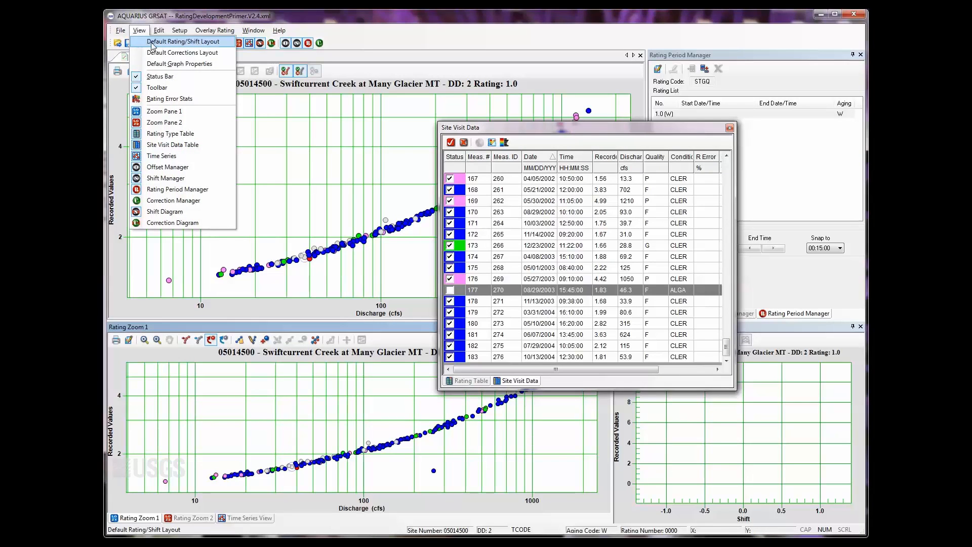
left_click(179, 43)
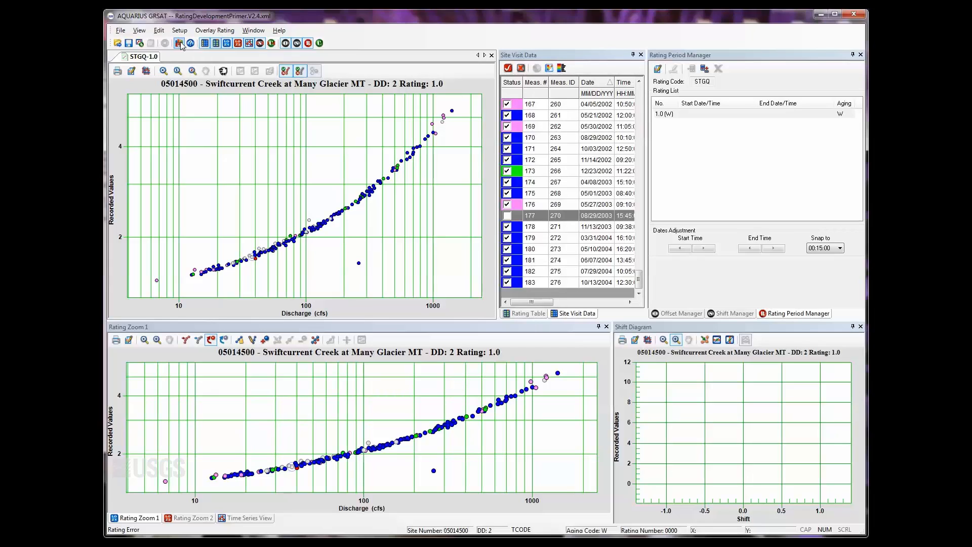
left_click(139, 30)
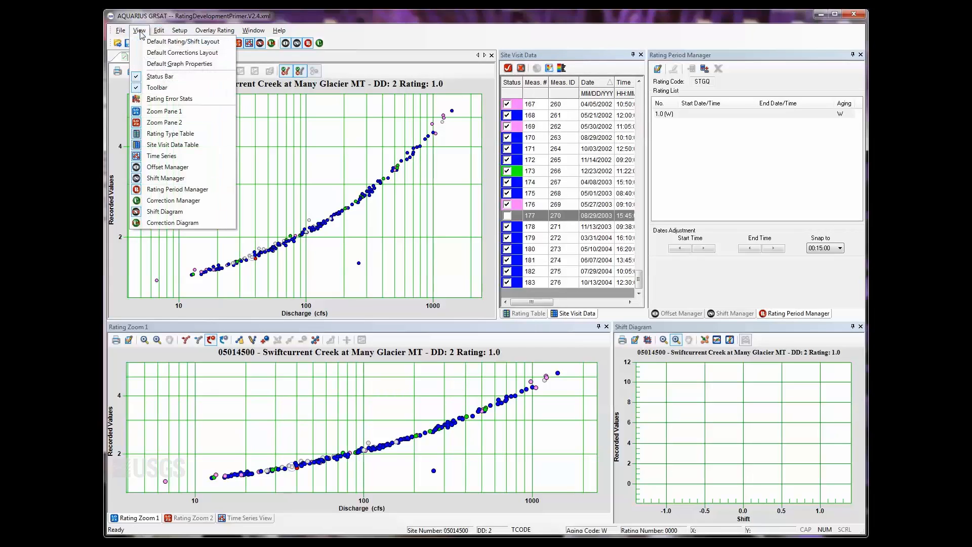
left_click(165, 42)
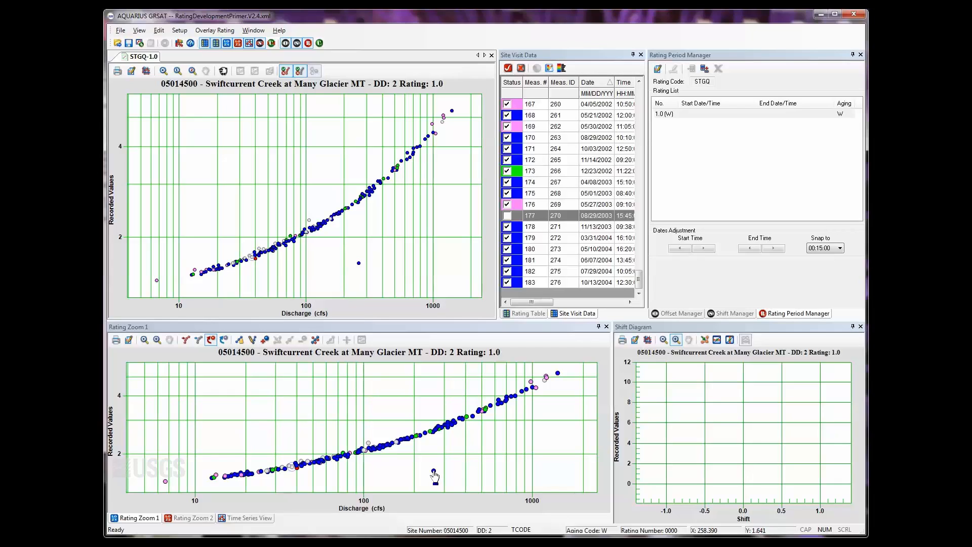
Inspect the outlying measurement 138 far below the curve in Rating Zoom 1 and unselect it there.
left_click(434, 472)
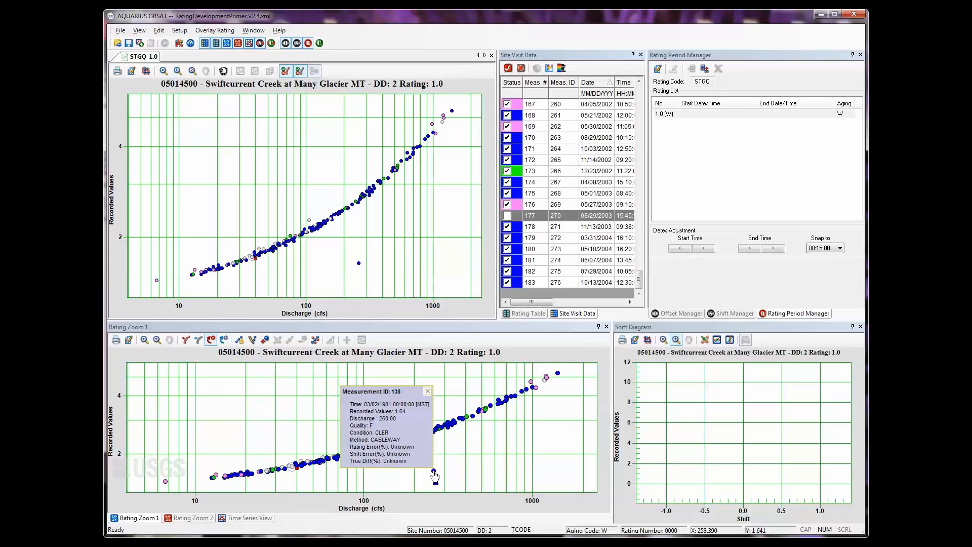
left_click(434, 472)
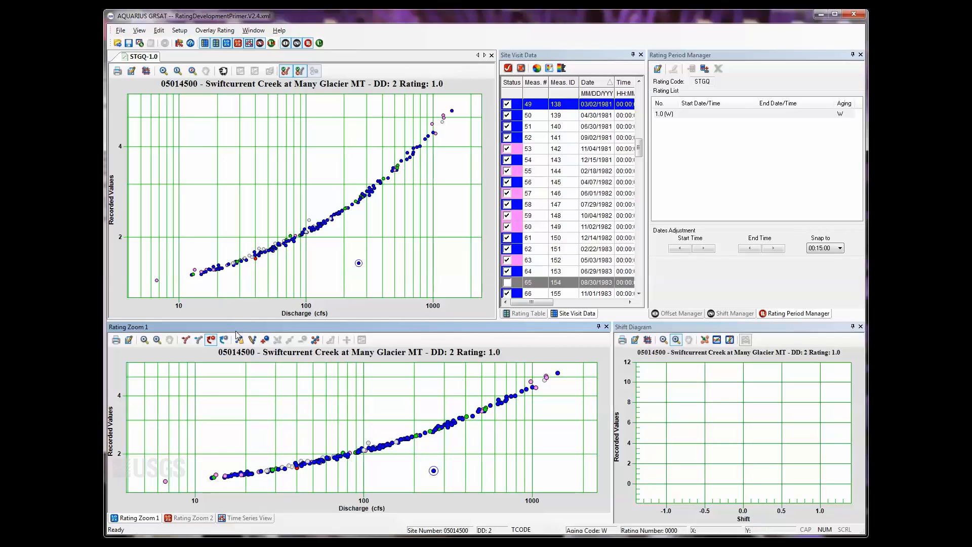
left_click(225, 341)
left_click_drag(419, 455, 453, 485)
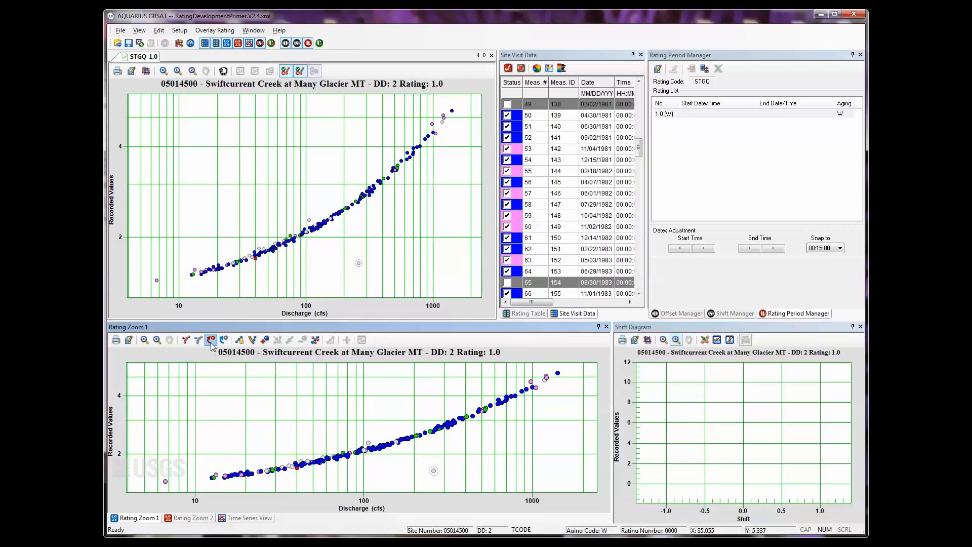
Reselect outlying measurement 138 in Rating Zoom 1 and unselect it once more.
left_click_drag(420, 454, 444, 485)
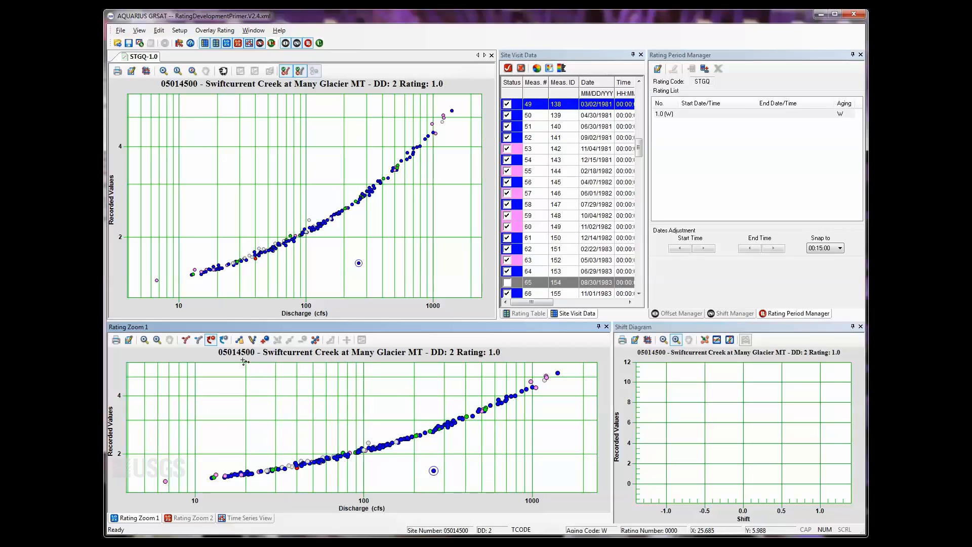
left_click(224, 339)
left_click_drag(411, 455, 458, 479)
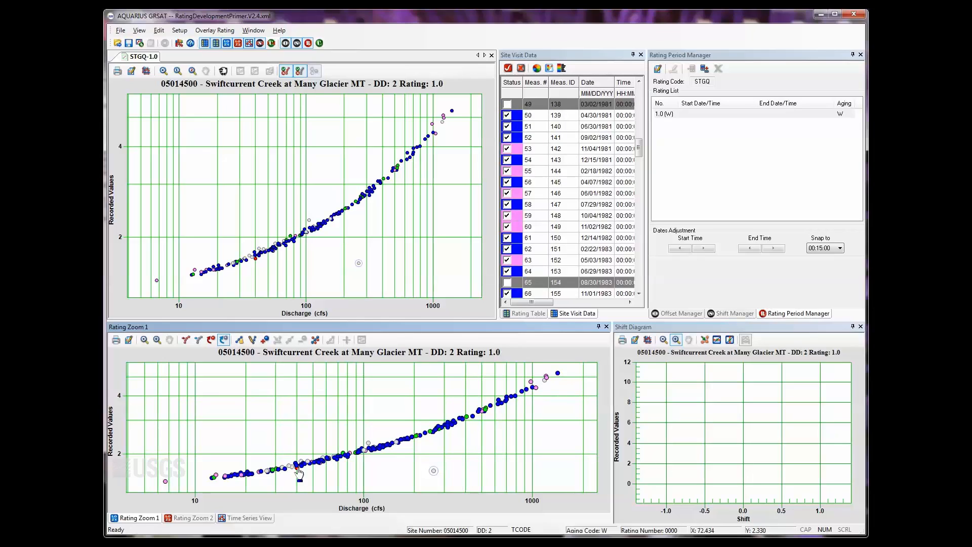
Unselect the measurements made before about 2000 in the Time Series View, and hide unselected measurements from the rating plots.
left_click(247, 518)
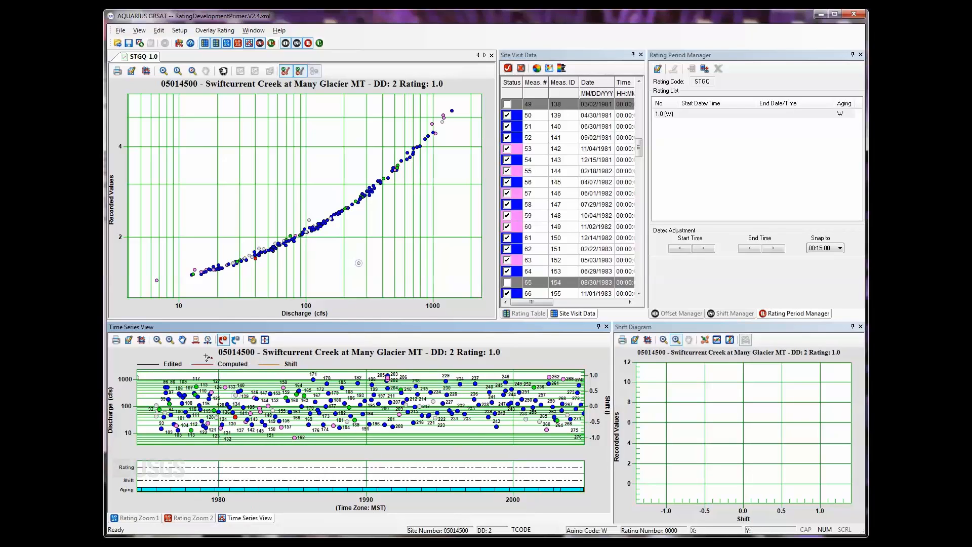
left_click(236, 340)
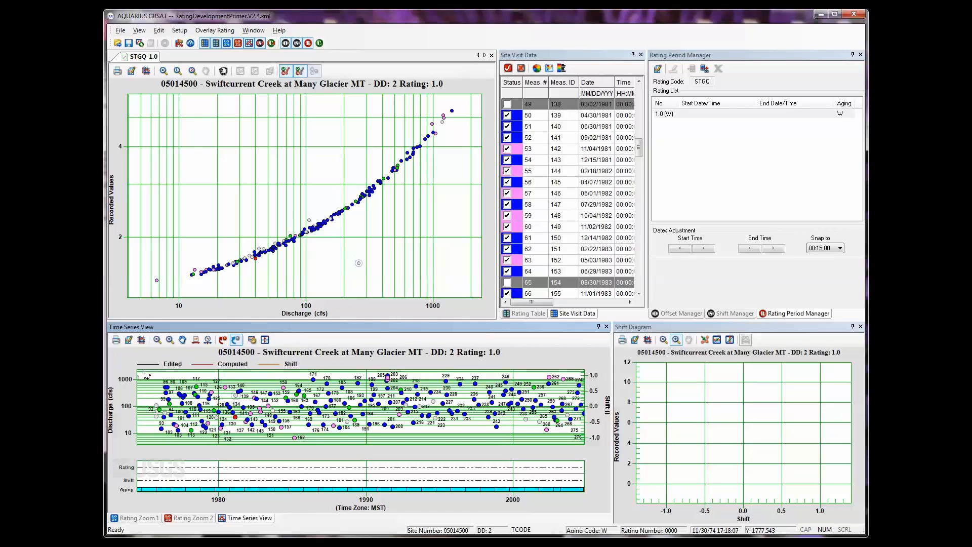
left_click_drag(145, 375, 515, 438)
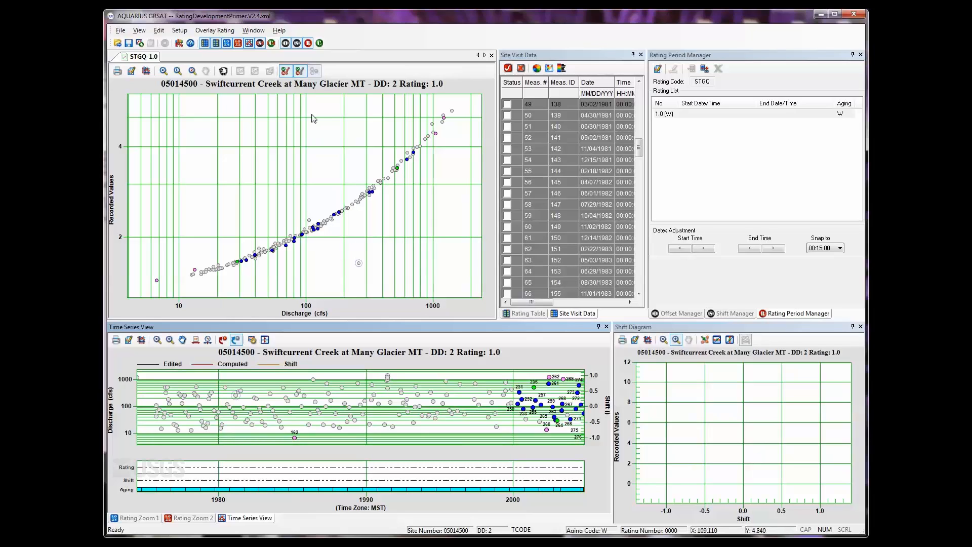
left_click(301, 71)
left_click(301, 71)
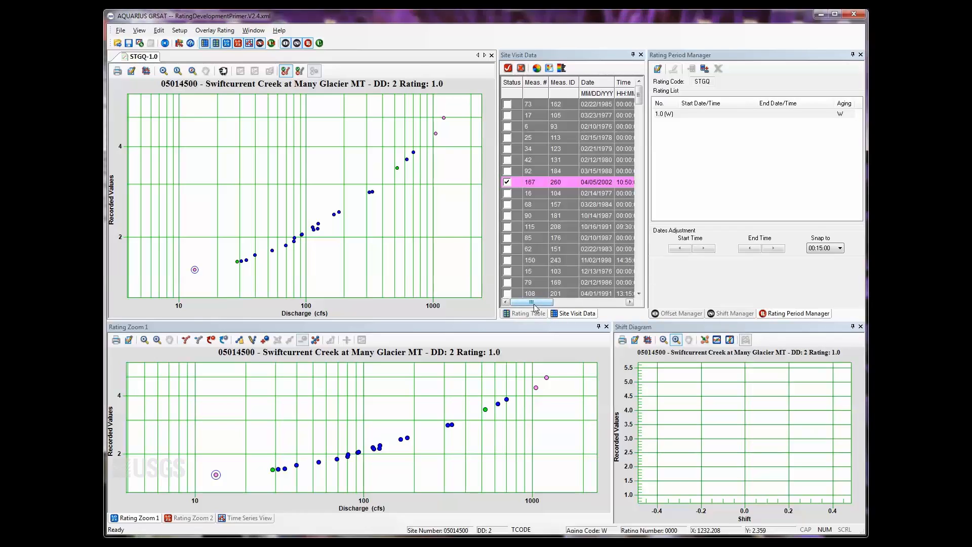
Sort the site visits by recorded value and exclude measurement 260, the lowest one still selected.
left_click_drag(534, 307, 557, 307)
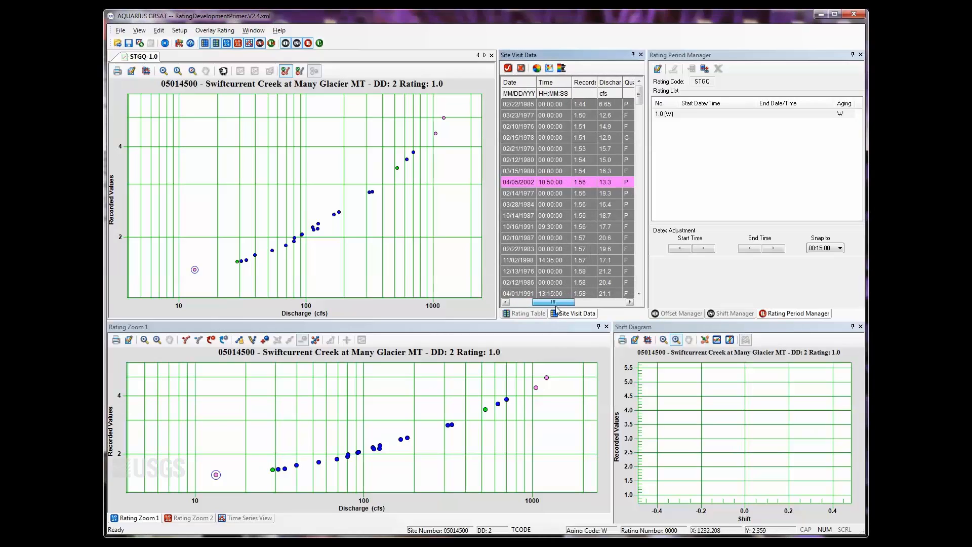
left_click(584, 84)
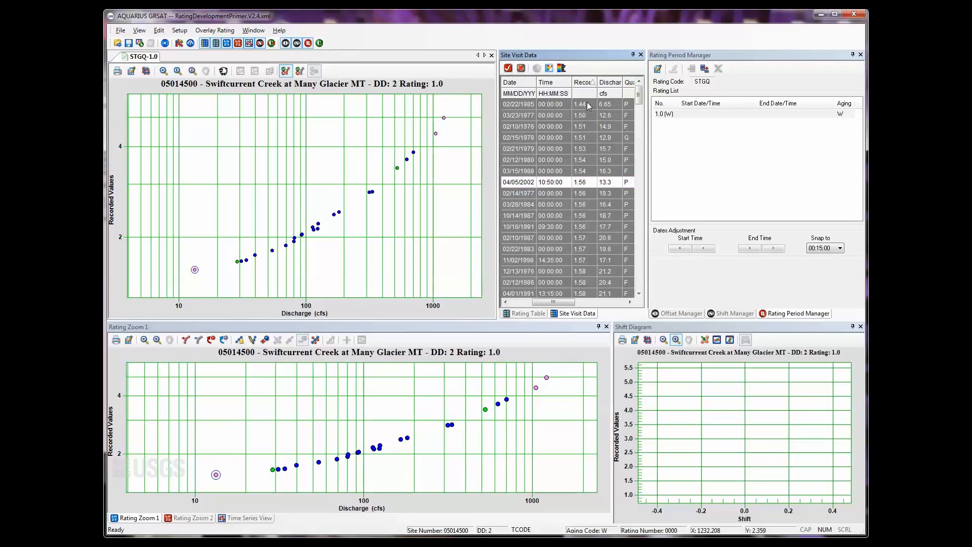
left_click(586, 186)
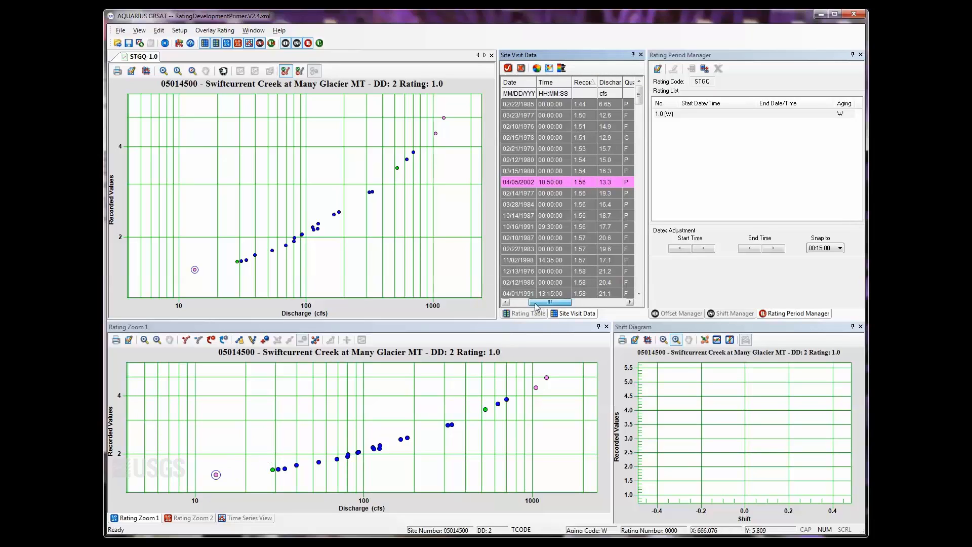
left_click_drag(536, 306, 525, 305)
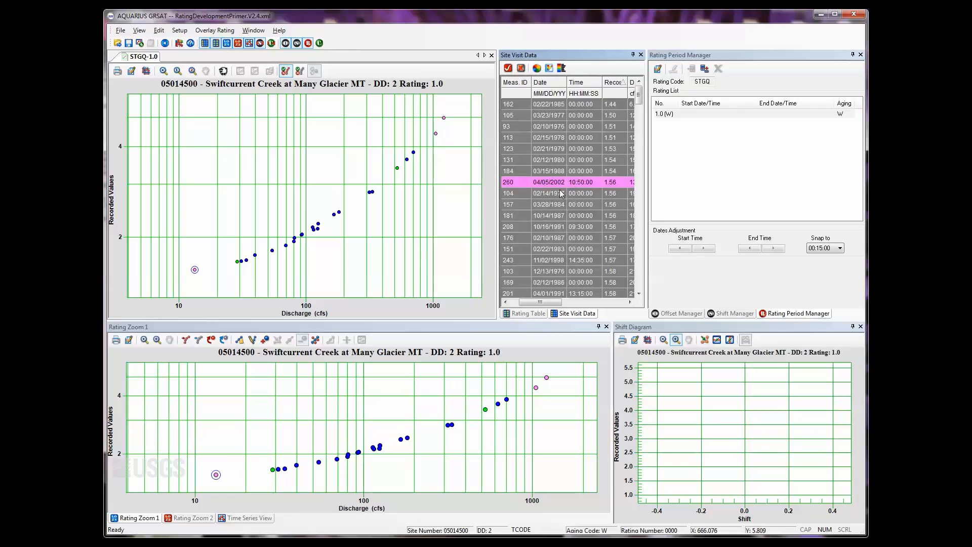
left_click_drag(550, 303, 542, 303)
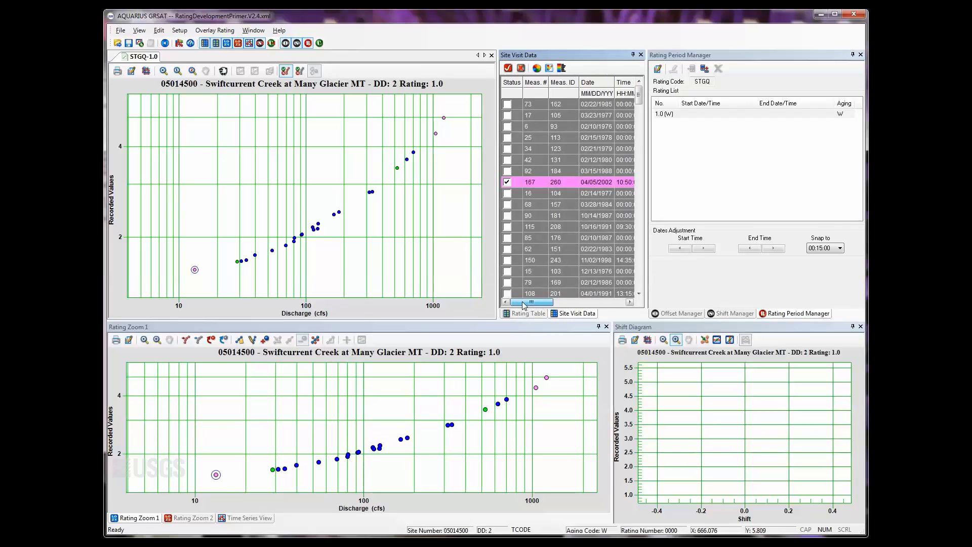
left_click(507, 182)
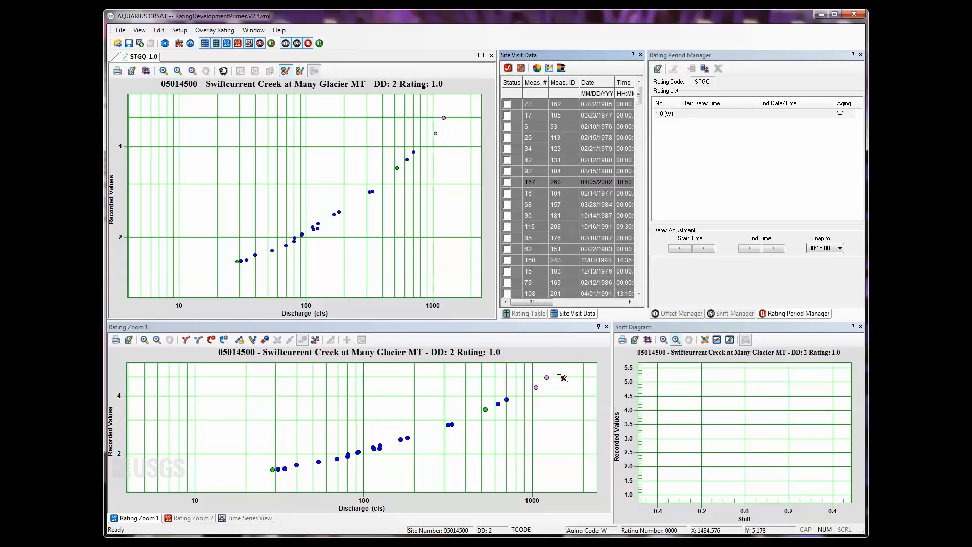
Enable Offset 1 and use it as the single plotting offset, and check the Automatic Rating Scale setting.
left_click(674, 315)
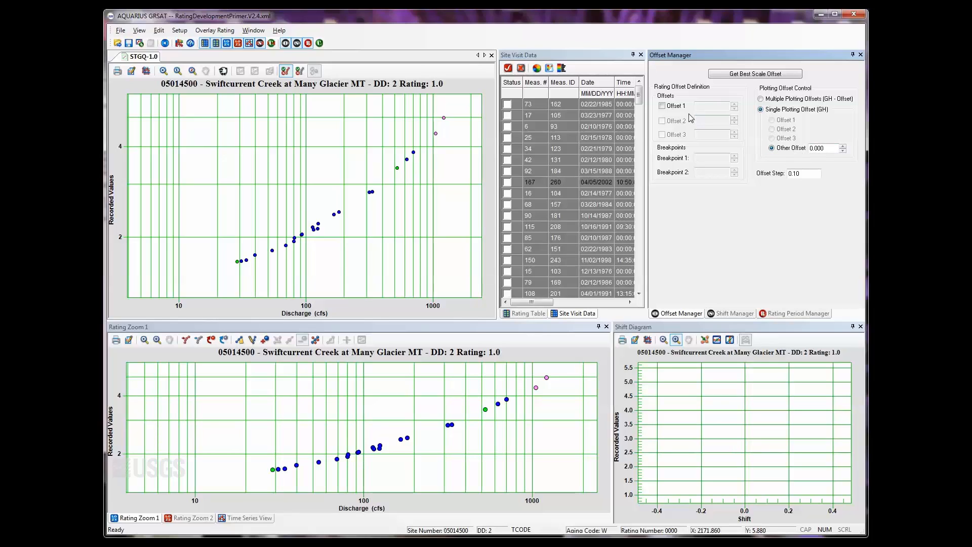
left_click(661, 106)
left_click(780, 120)
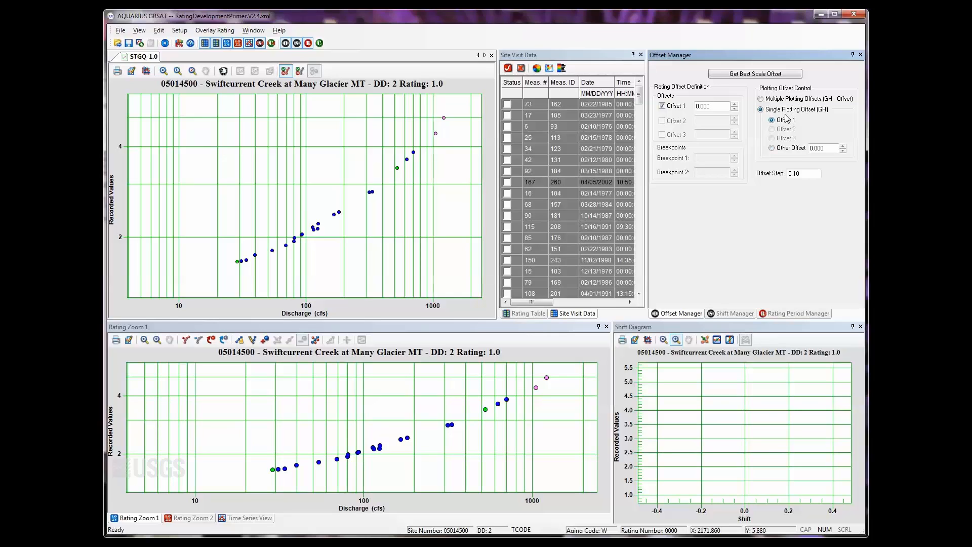
left_click(183, 32)
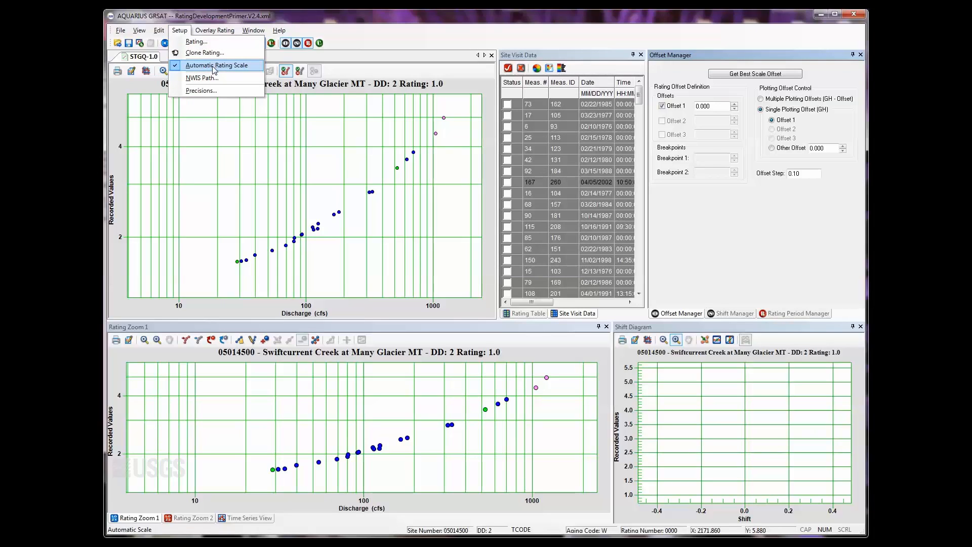
left_click(180, 31)
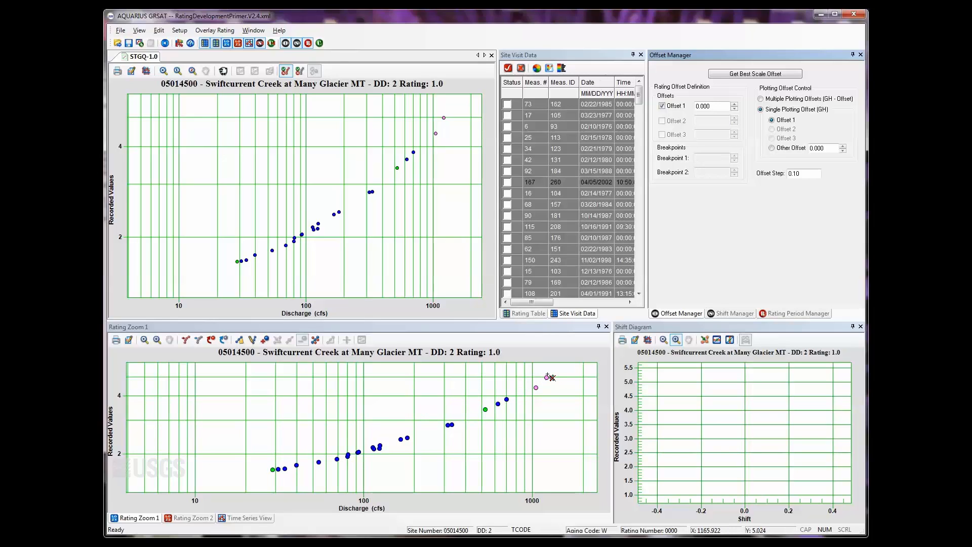
Raise Offset 1 to 0.600 in increments of 0.10 to straighten the plotted measurements.
left_click(734, 106)
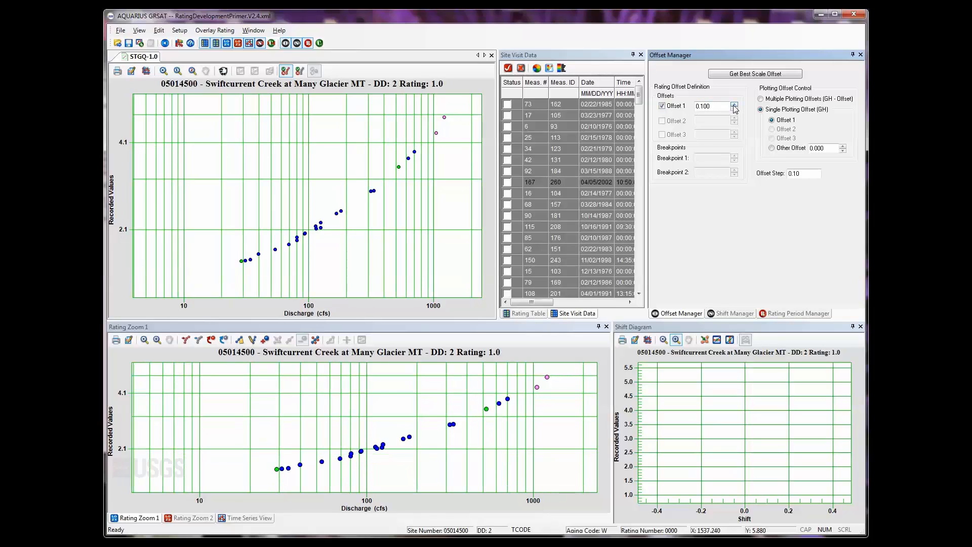
left_click(735, 105)
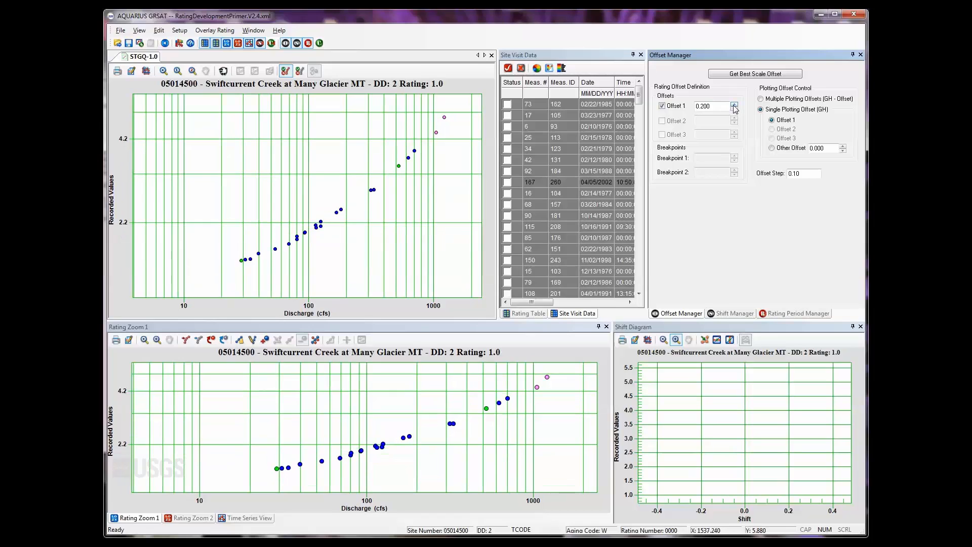
left_click(734, 106)
left_click(734, 106)
left_click(734, 106)
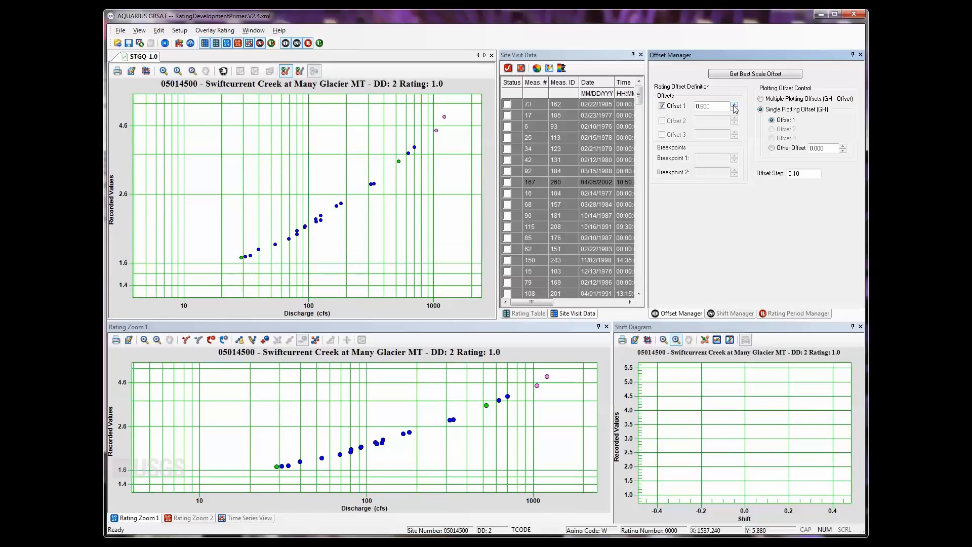
Raise Offset 1 to 1.30 in steps of 0.10 to straighten the plotted measurements.
left_click(735, 106)
left_click(734, 106)
left_click(734, 106)
left_click(735, 106)
left_click(734, 106)
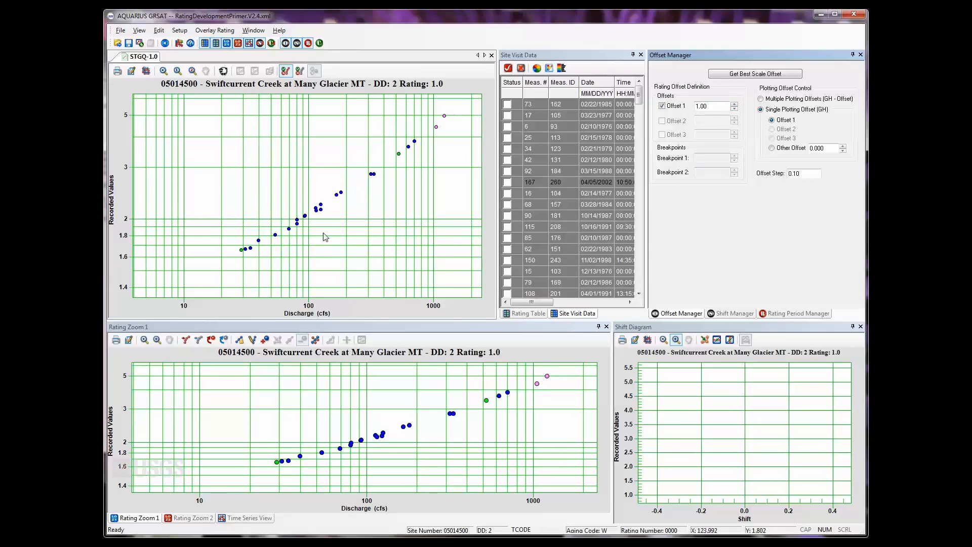
left_click(734, 104)
left_click(734, 104)
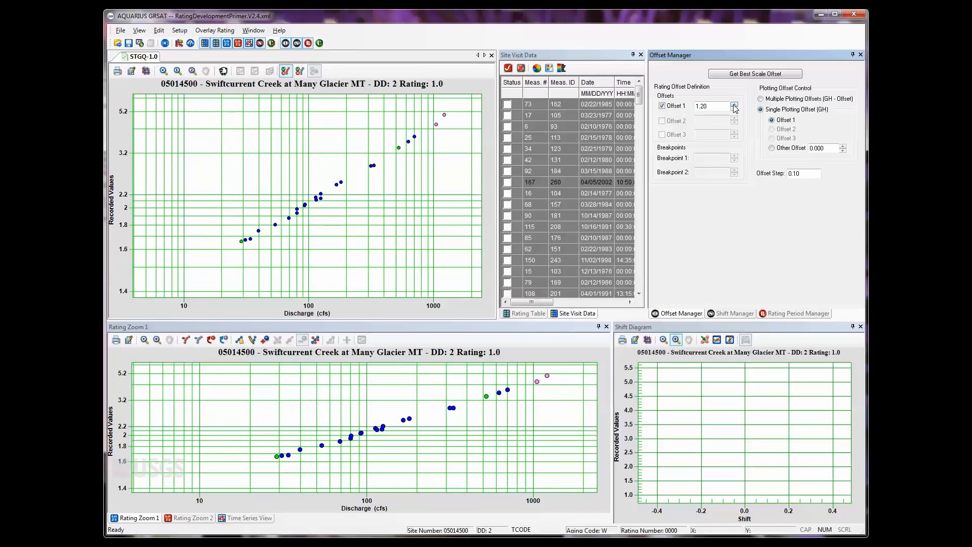
left_click(734, 105)
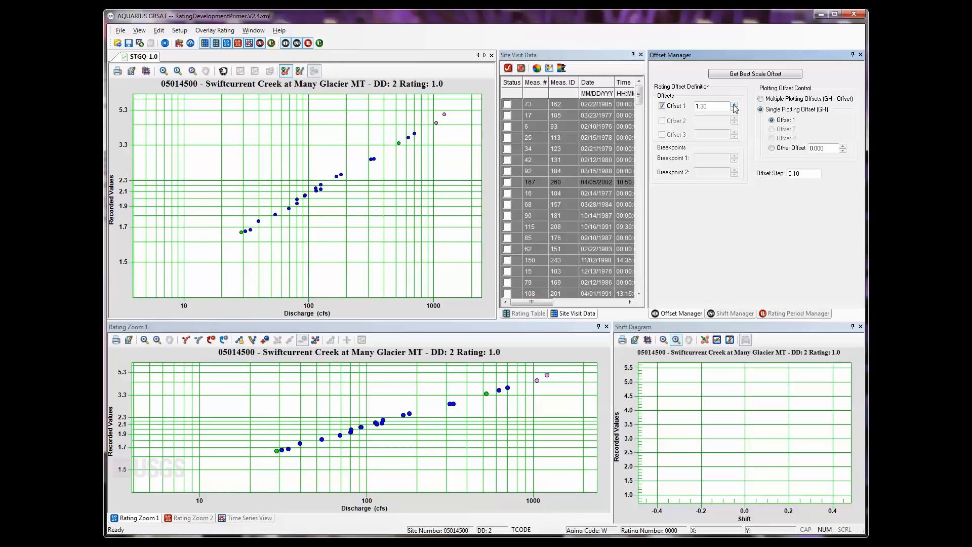
Raise Offset 1 step by step to 1.70 to compare the curvature, and bring it back to 1.30.
left_click(734, 105)
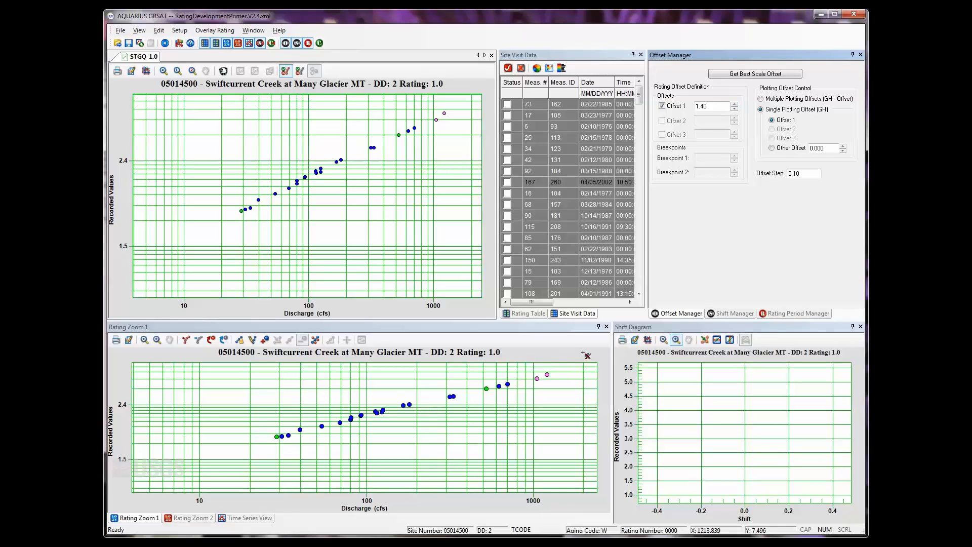
left_click(734, 104)
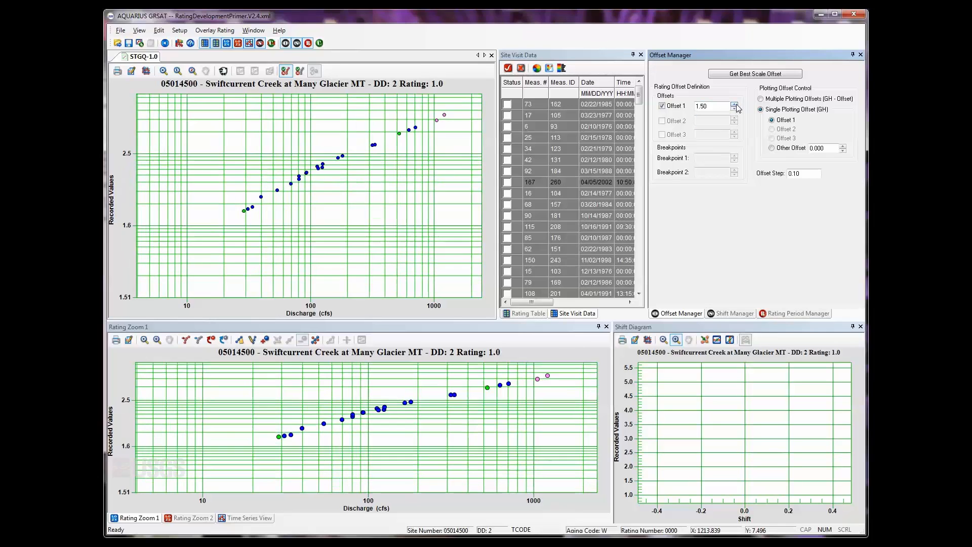
left_click(734, 104)
left_click(734, 104)
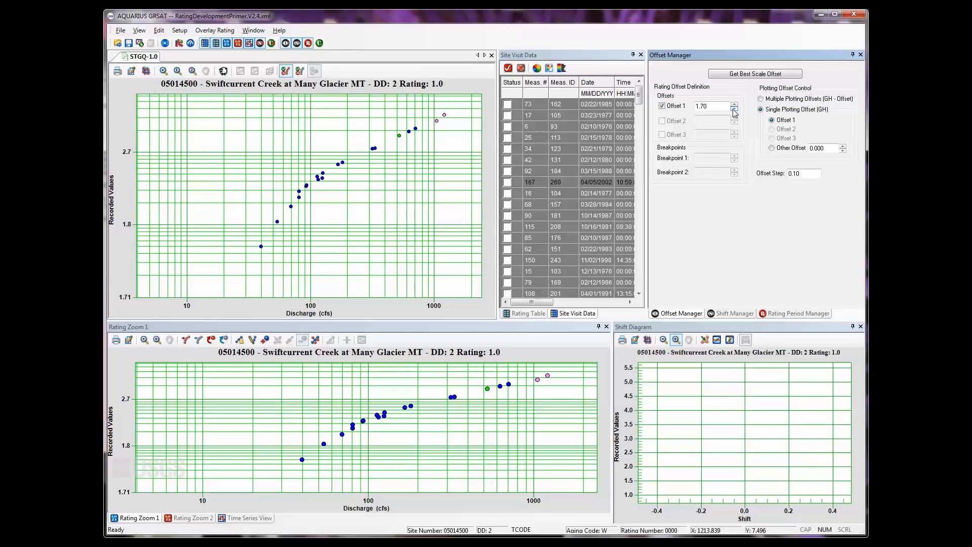
left_click(734, 109)
left_click(734, 108)
left_click(734, 109)
left_click(734, 109)
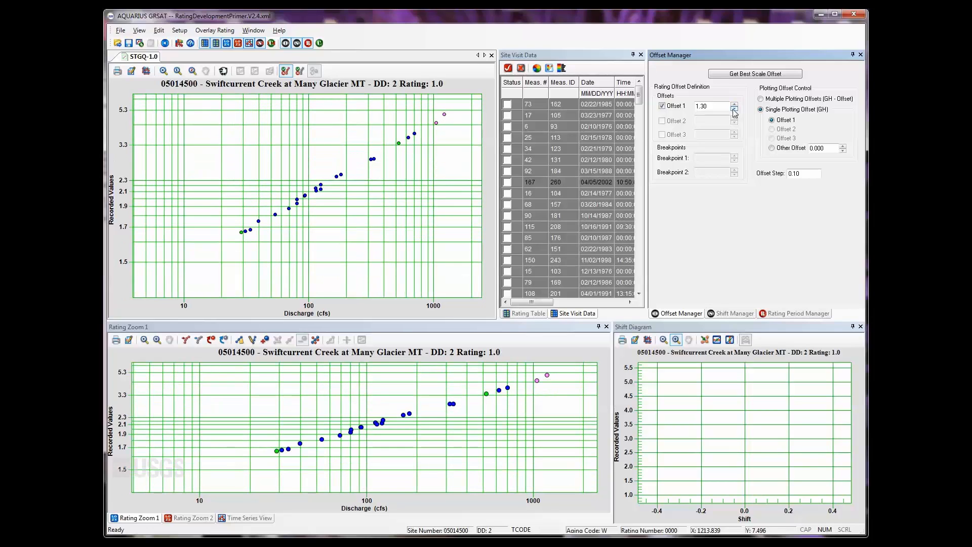
Reset Offset 1 to 0.00 and turn off the Automatic Rating Scale.
double_click(729, 105)
type("0.00")
key("Return")
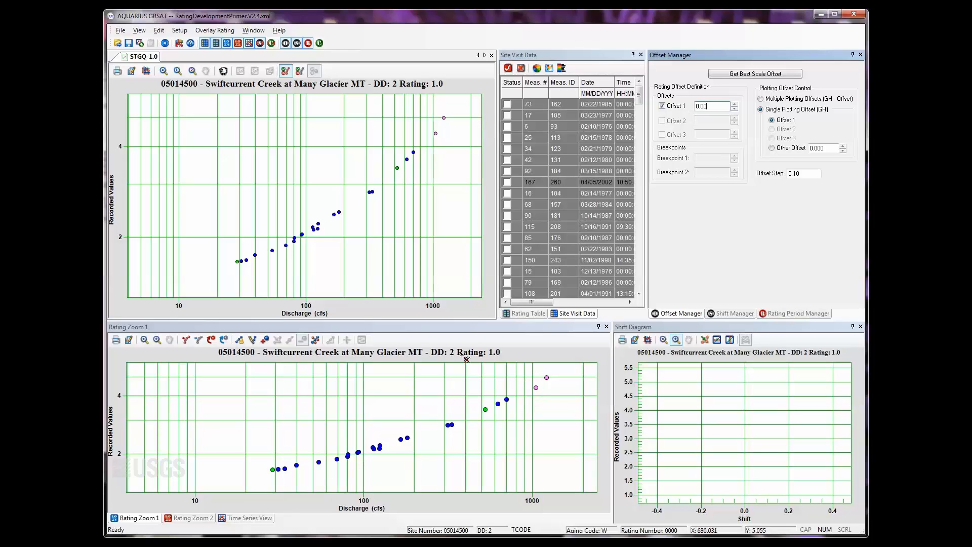
left_click(179, 31)
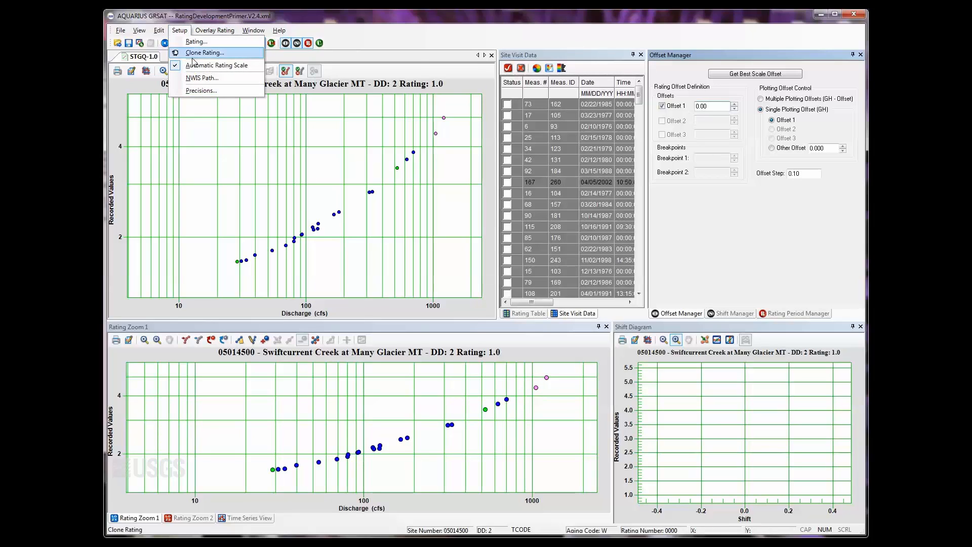
left_click(220, 66)
left_click(179, 30)
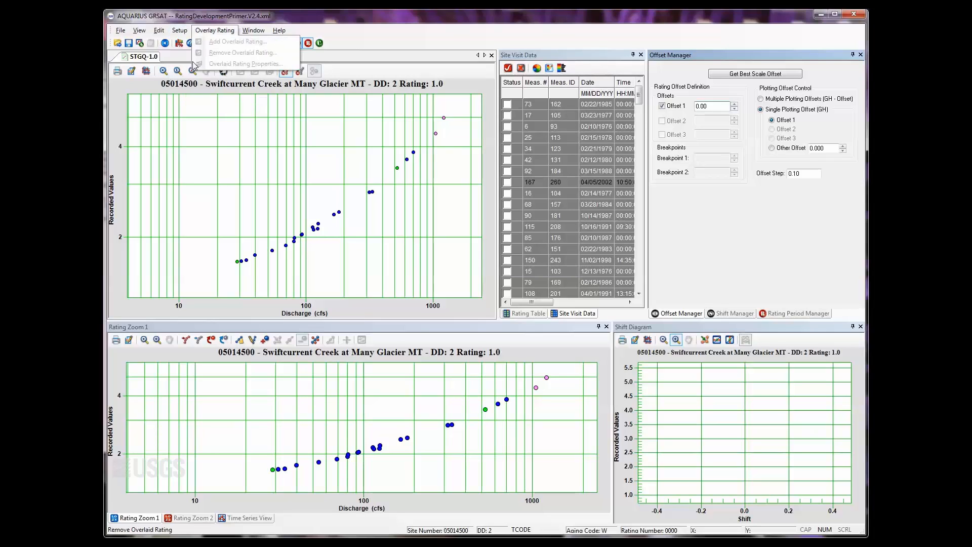
left_click(182, 32)
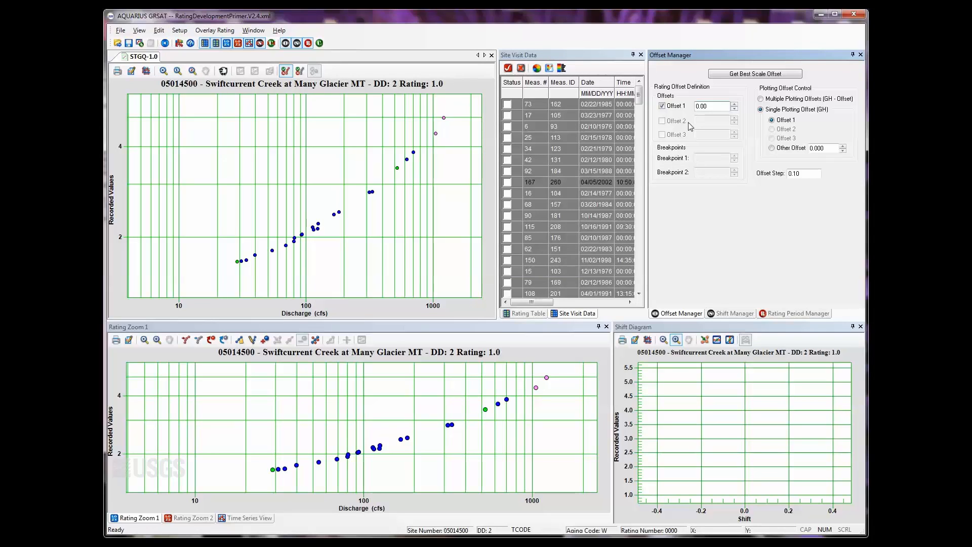
Raise Offset 1 to 1.30 in steps of 0.10 without automatic scaling, and rescale the rating plot manually.
left_click(734, 104)
left_click(734, 103)
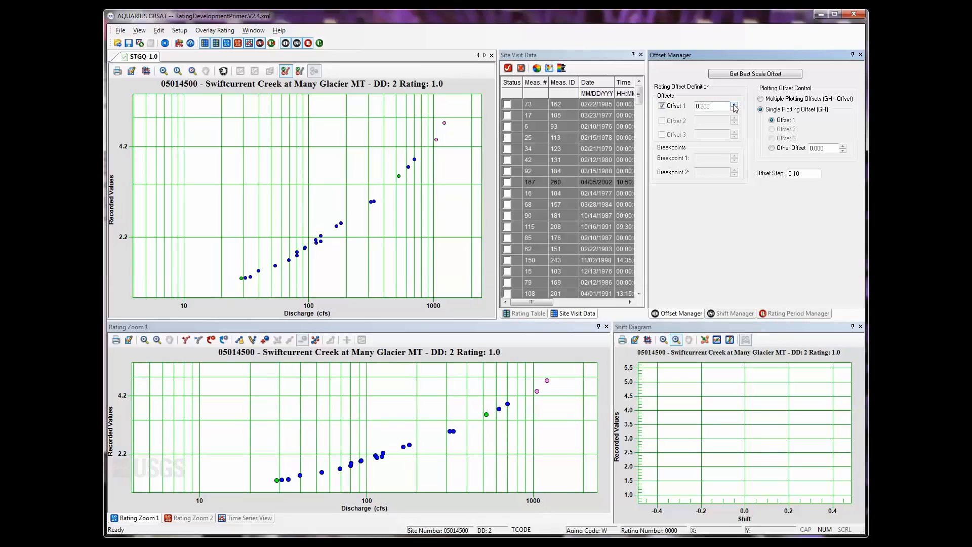
left_click(734, 104)
left_click(734, 105)
left_click(734, 105)
left_click(735, 105)
left_click(734, 104)
left_click(734, 104)
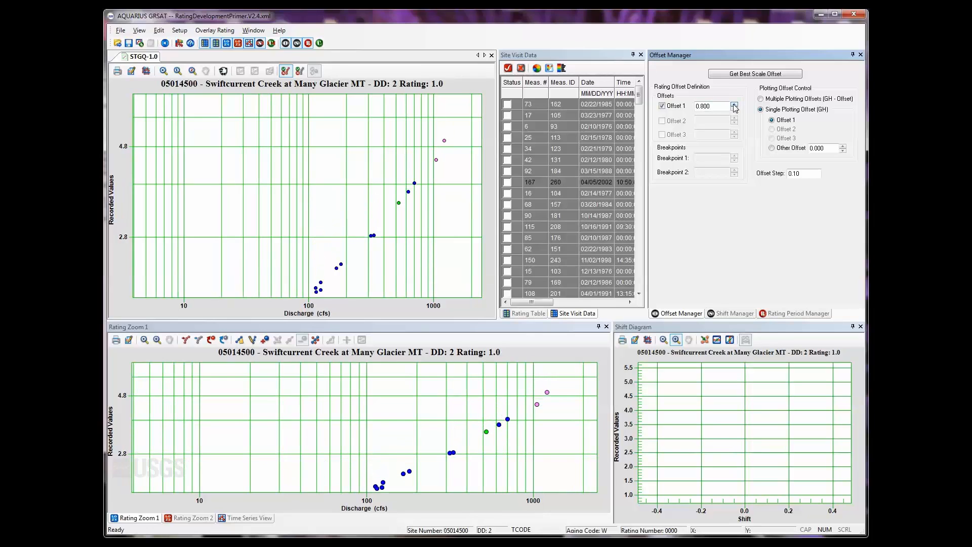
left_click(734, 104)
left_click(734, 105)
left_click(734, 105)
left_click(734, 104)
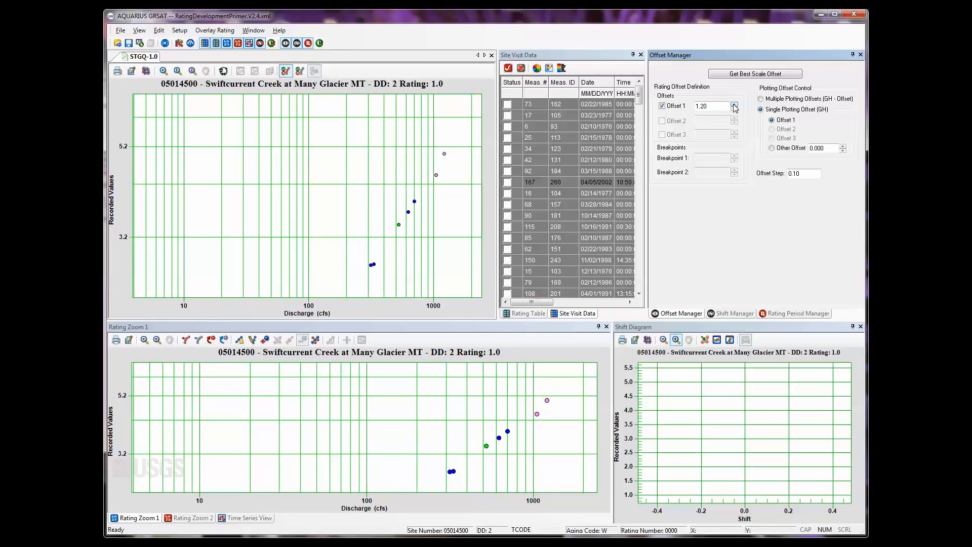
left_click(734, 104)
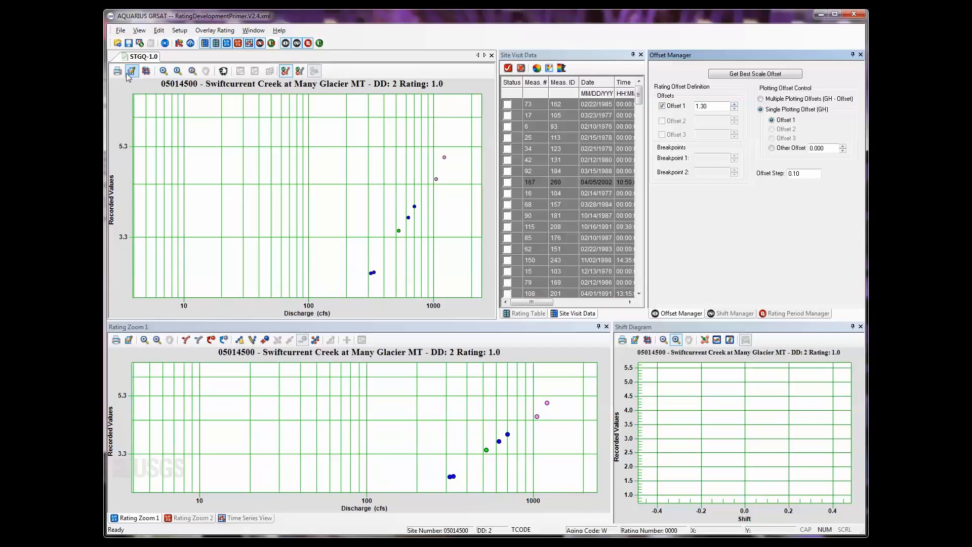
left_click(145, 71)
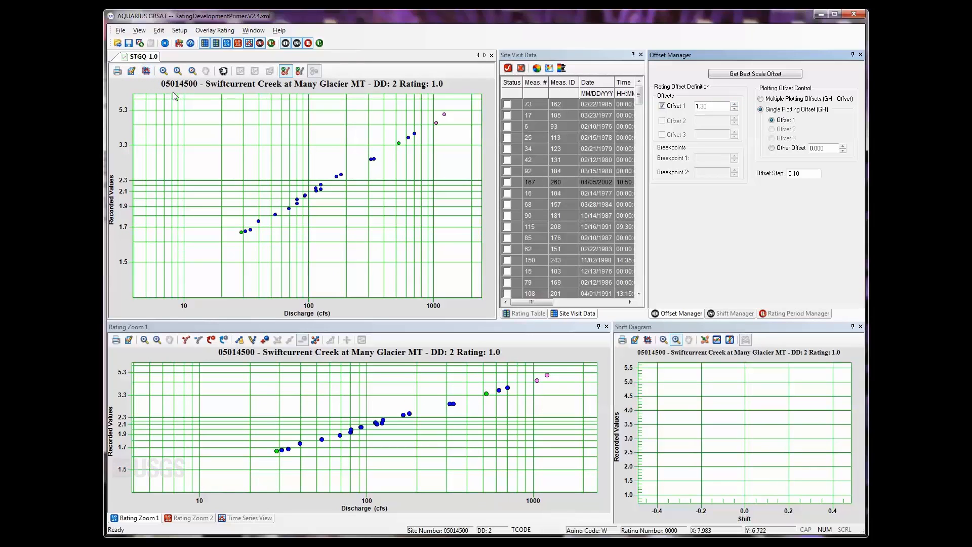
Raise Offset 1 to 1.80 and rescale the rating plot manually again.
left_click(734, 104)
left_click(734, 104)
left_click(734, 104)
left_click(734, 104)
left_click(735, 105)
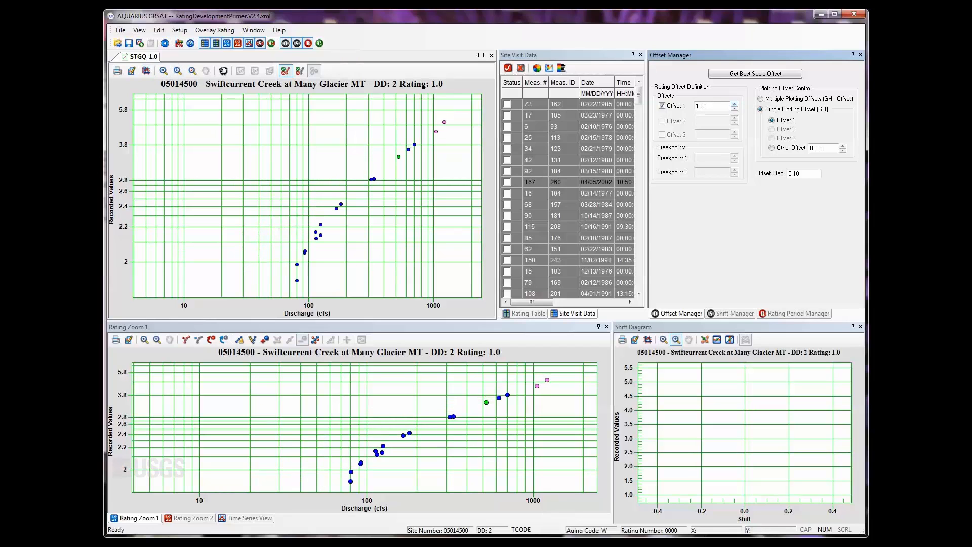
left_click(145, 71)
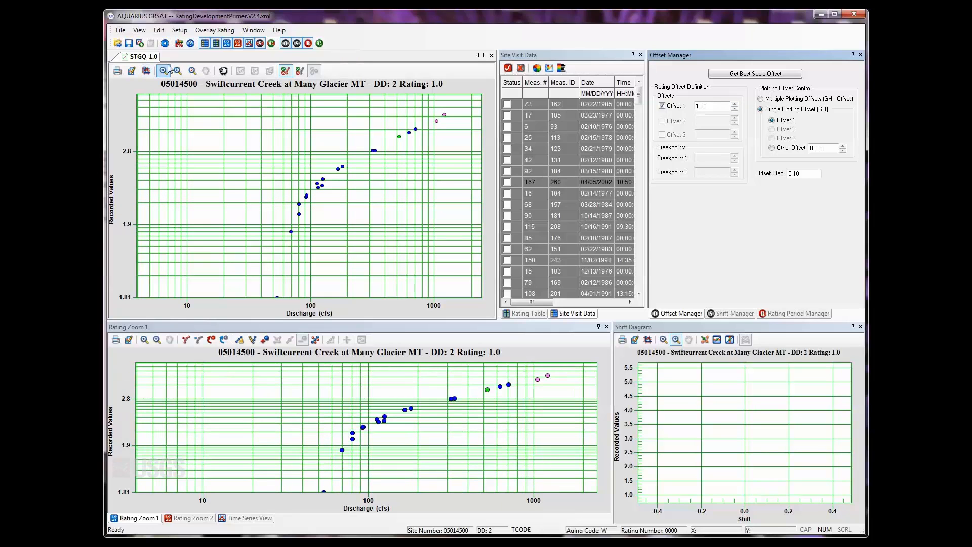
Turn the Automatic Rating Scale back on and set Offset 1 to 1.30.
left_click(180, 31)
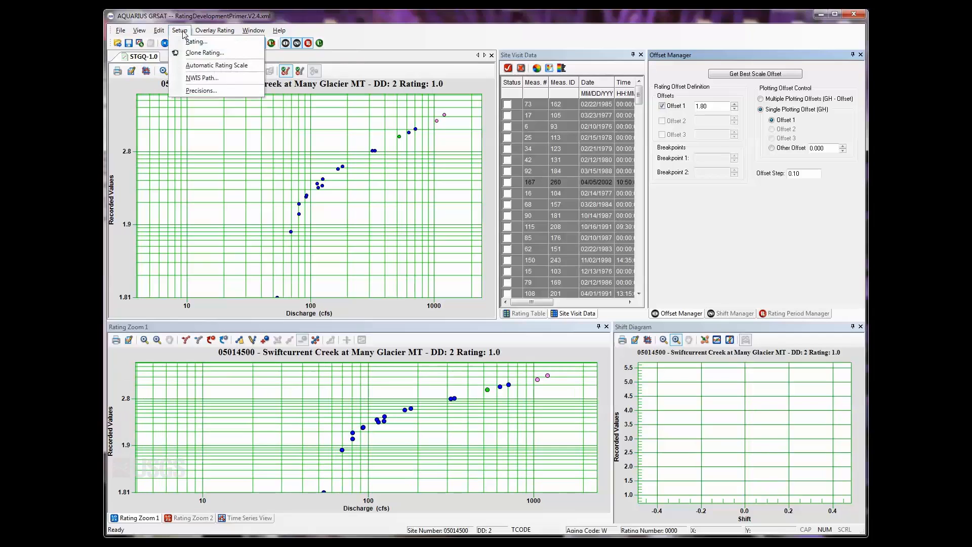
left_click(198, 69)
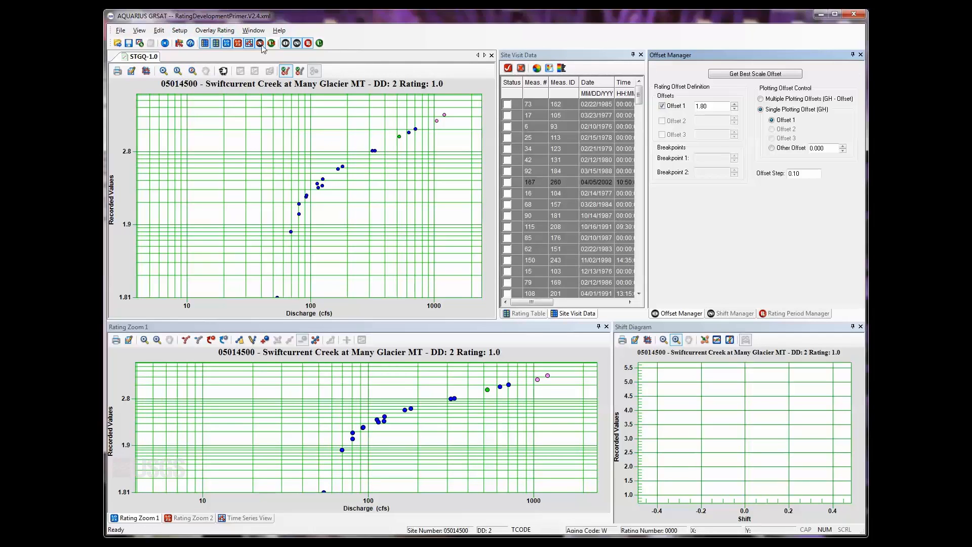
left_click(179, 31)
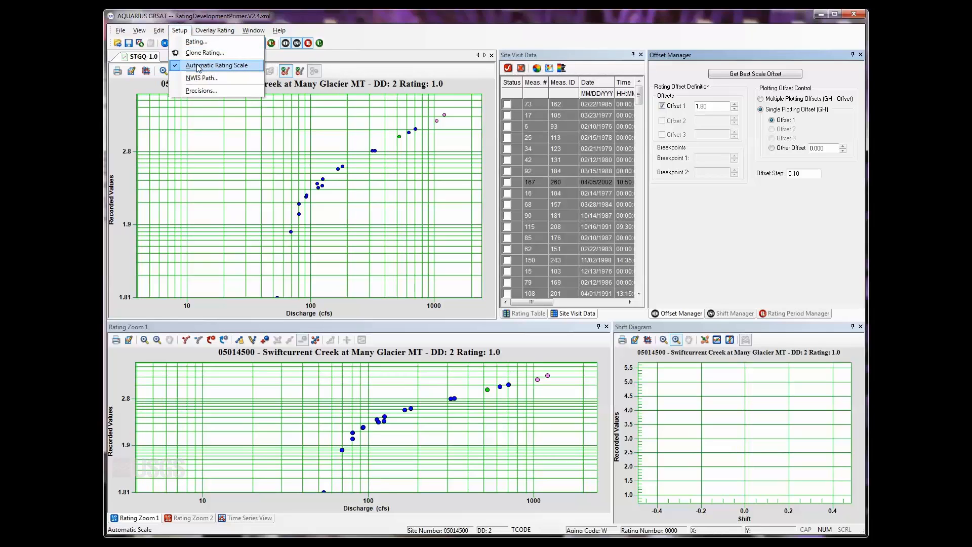
left_click(178, 32)
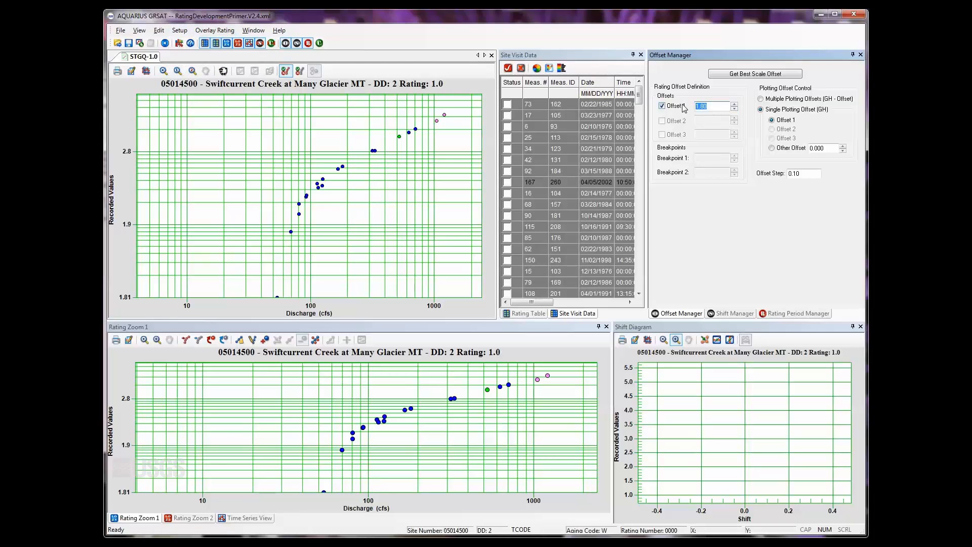
type("1.")
key("Return")
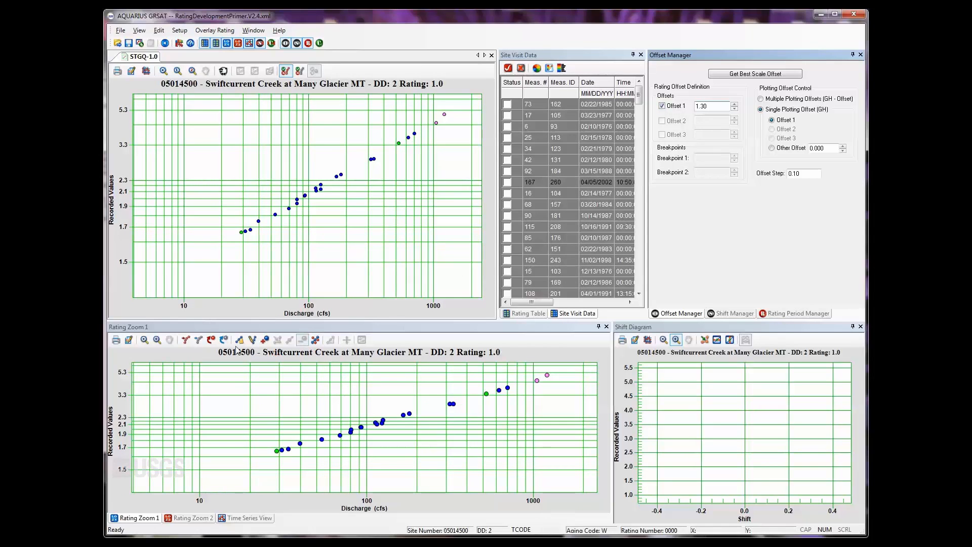
Add two descriptor points in Rating Zoom 1, one just below the lowest measurement at about 25 cfs and one just above the highest.
left_click(264, 340)
left_click(264, 341)
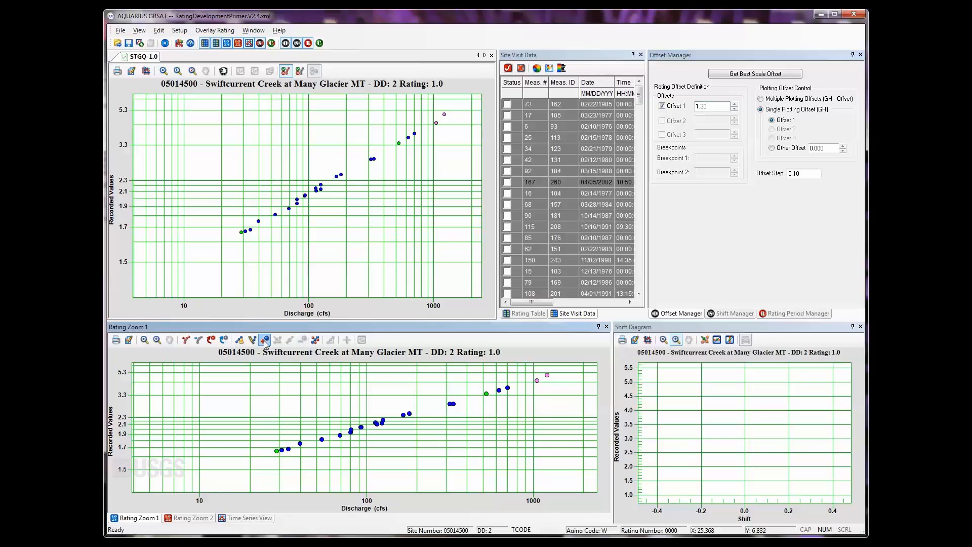
left_click(266, 454)
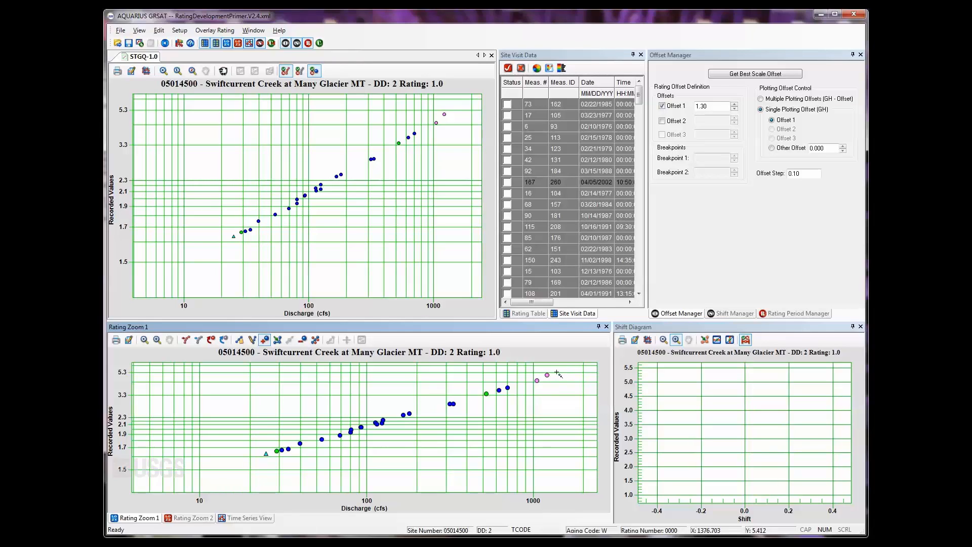
left_click(557, 374)
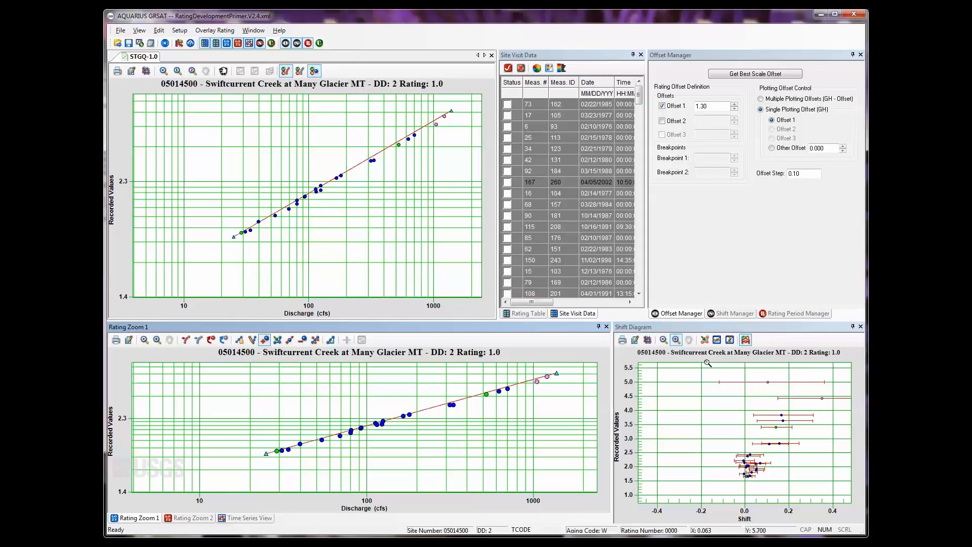
Move the upper and lower descriptor points slightly so the rating line runs through the plotted measurements.
left_click(278, 341)
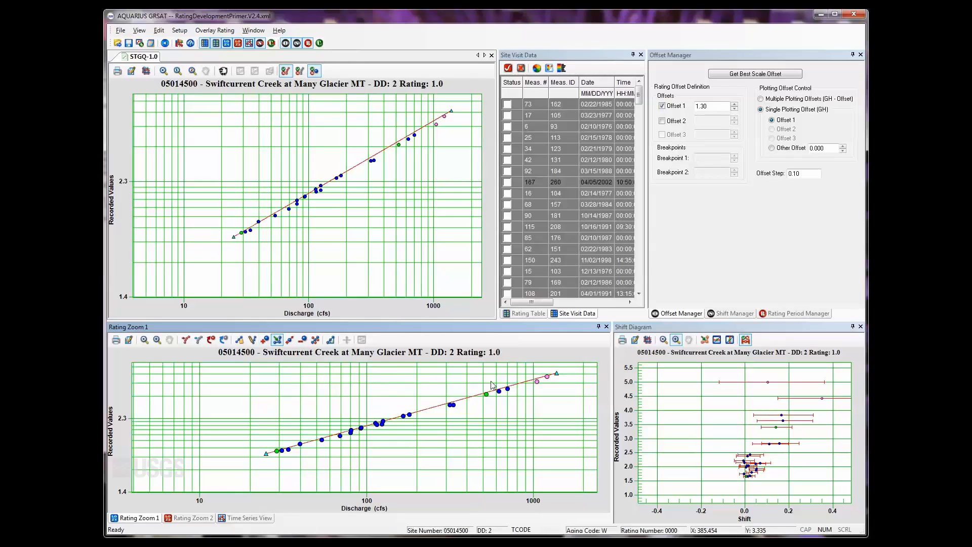
mouse_move(557, 374)
left_mouse_down()
mouse_move(575, 418)
mouse_move(529, 364)
mouse_move(560, 378)
left_mouse_up()
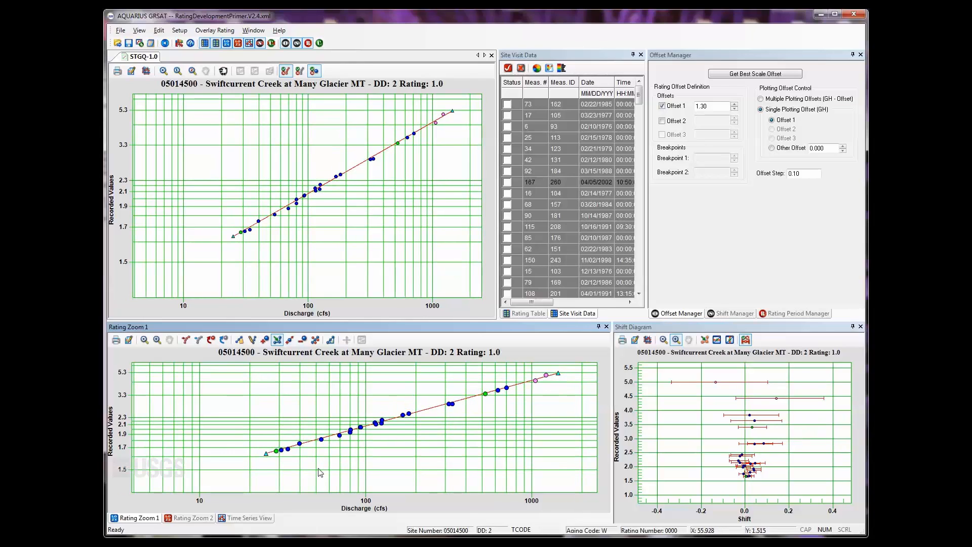
left_click_drag(265, 454, 263, 458)
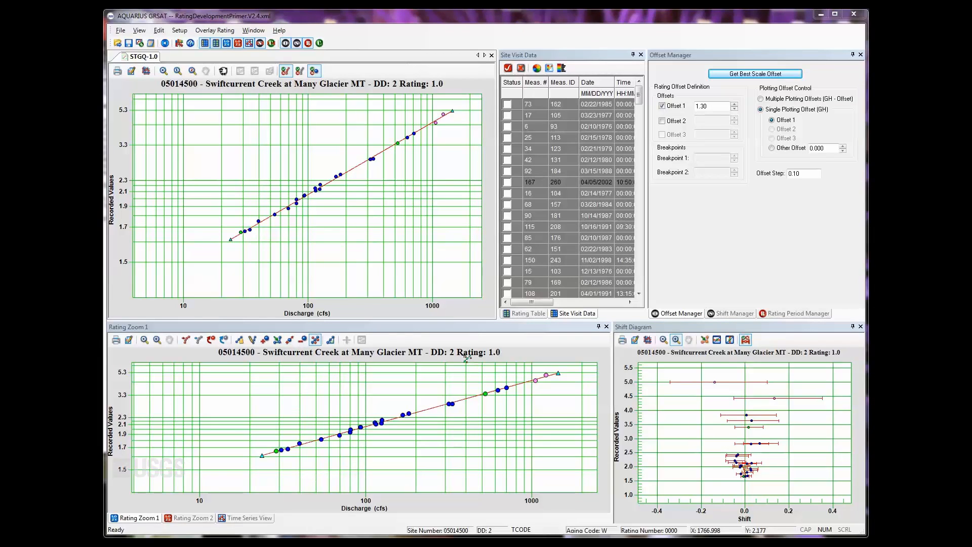
Delete both descriptor points, and generate 5 initial descriptor points by regression with uniform steps in log space.
left_click(302, 342)
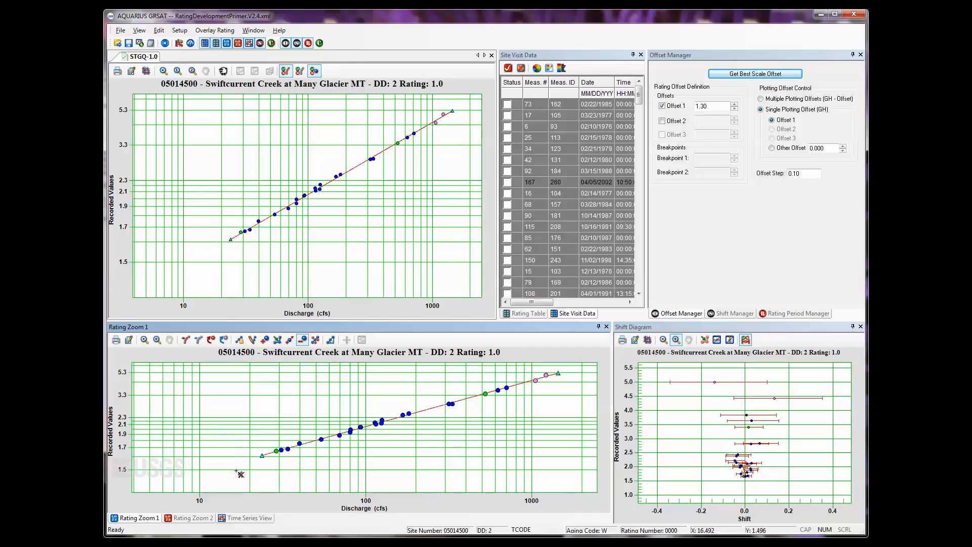
left_click_drag(236, 470, 587, 367)
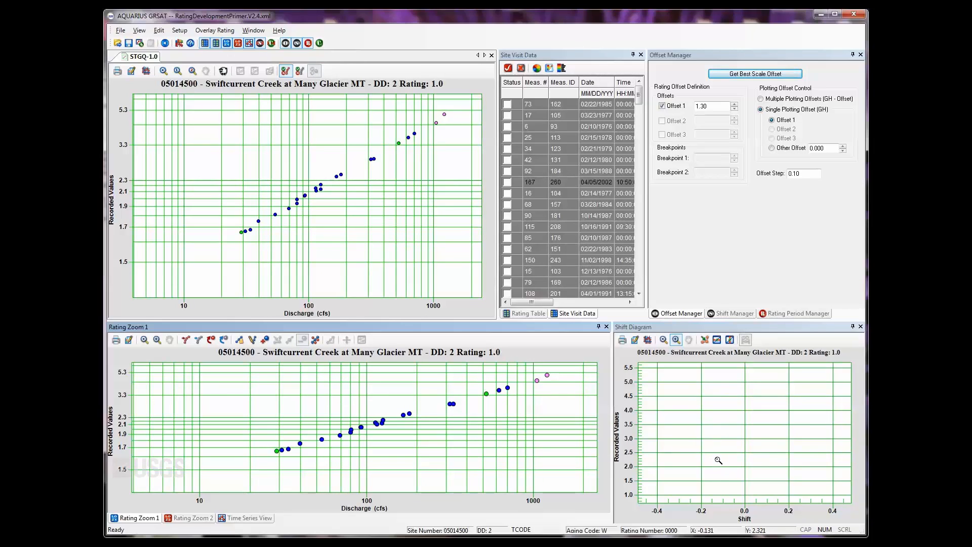
left_click(238, 341)
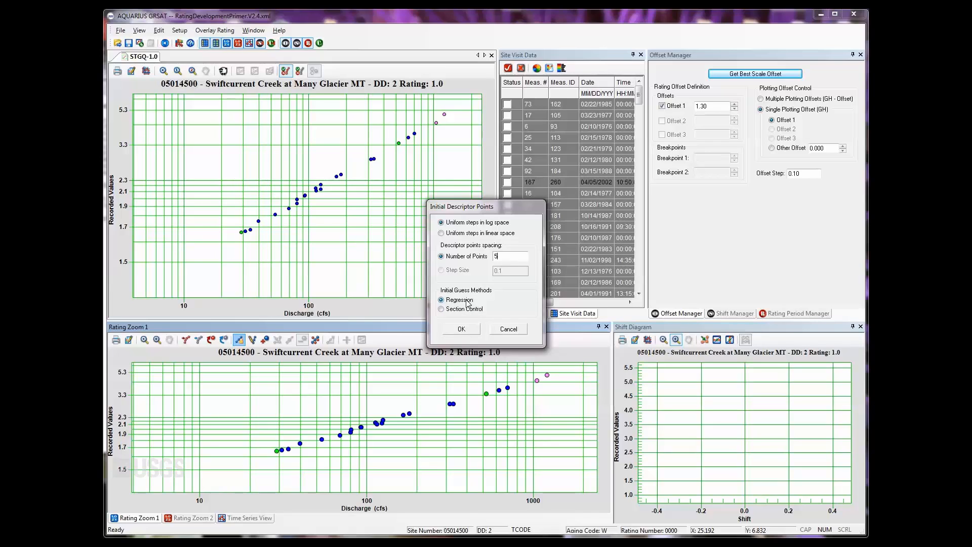
left_click(462, 329)
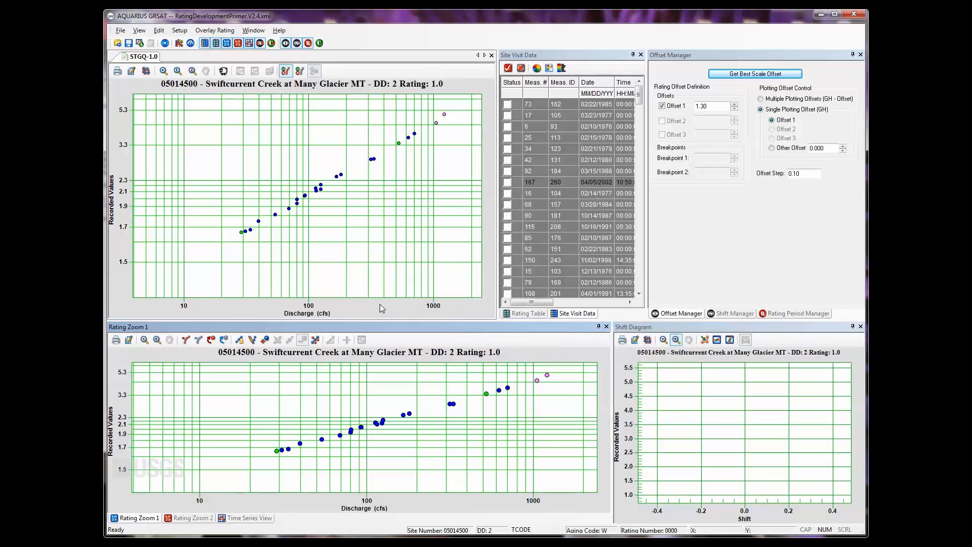
Fit a rating through the measurements enclosed by a box in Rating Zoom 1, and delete all its descriptor points.
left_click(315, 340)
mouse_move(260, 464)
left_mouse_down()
mouse_move(501, 398)
mouse_move(597, 360)
mouse_move(560, 365)
left_mouse_up()
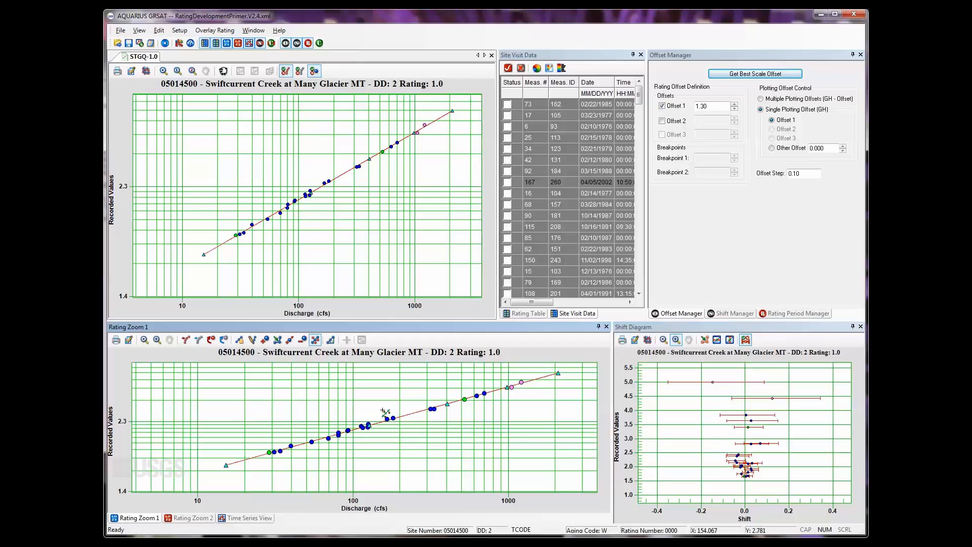
left_click(303, 339)
left_click_drag(214, 476, 565, 362)
Add two descriptor points in Rating Zoom 1, one below the lowest measurement at about 23 cfs and one above the highest at about 1,400 cfs.
left_click(264, 340)
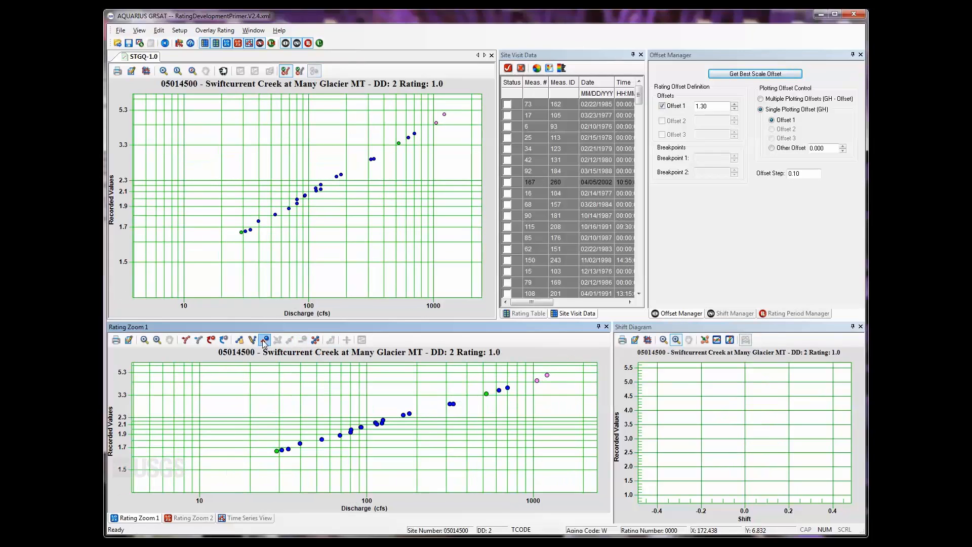
left_click(261, 456)
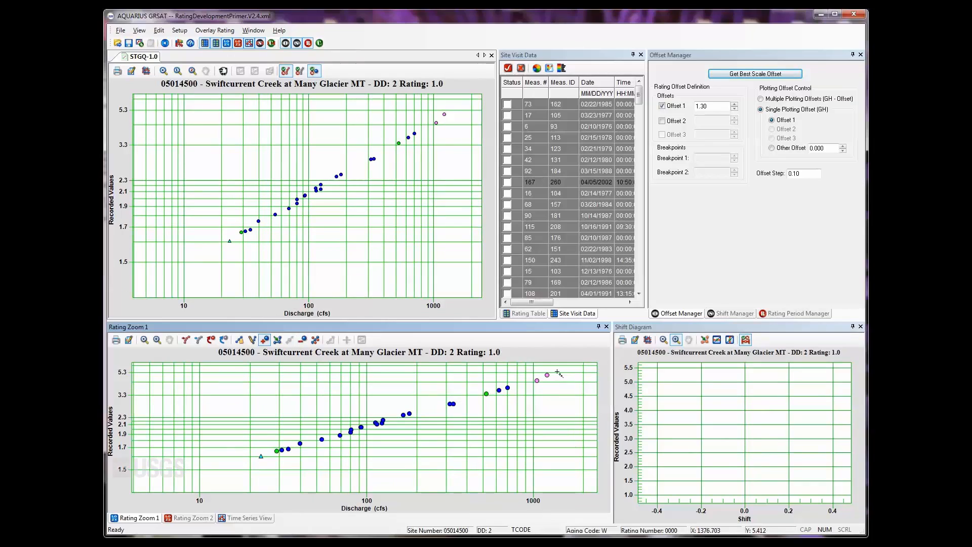
left_click(558, 373)
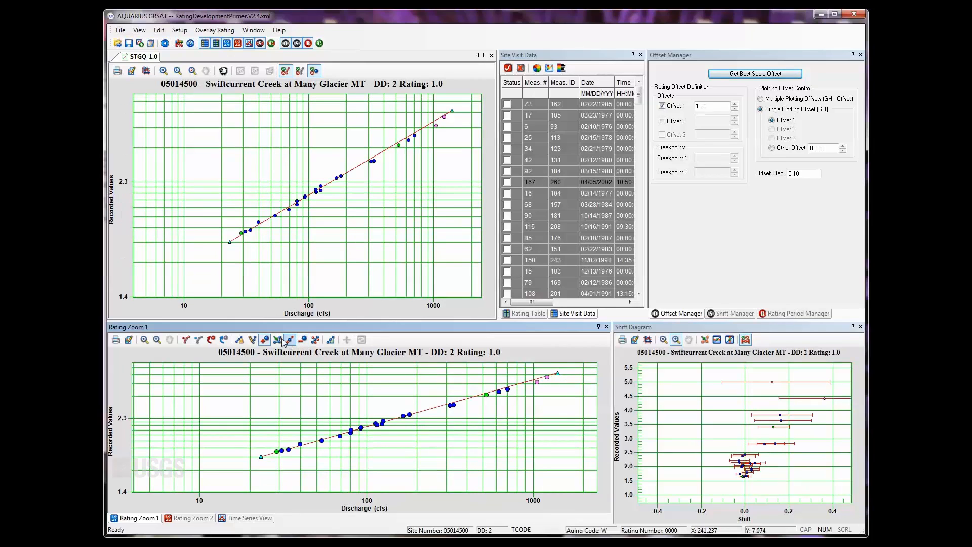
Adjust the upper and lower descriptor points slightly so the rating line runs through the middle of the measurements.
left_click_drag(558, 373, 559, 378)
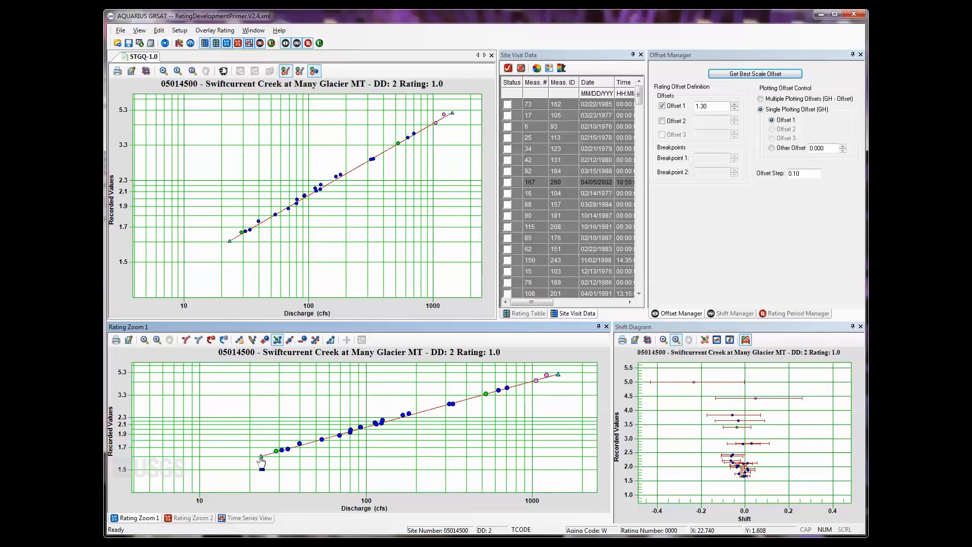
left_click_drag(261, 458, 262, 461)
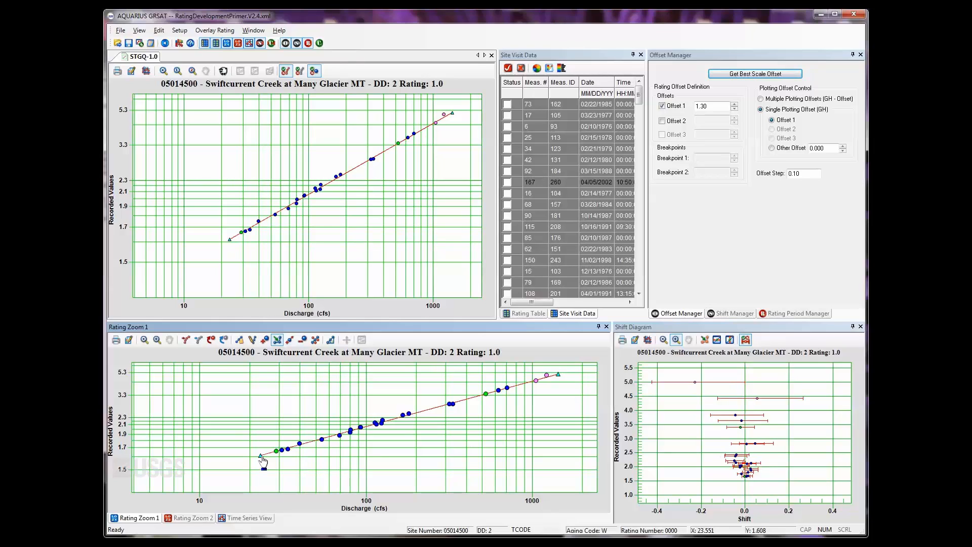
left_click_drag(262, 459, 263, 459)
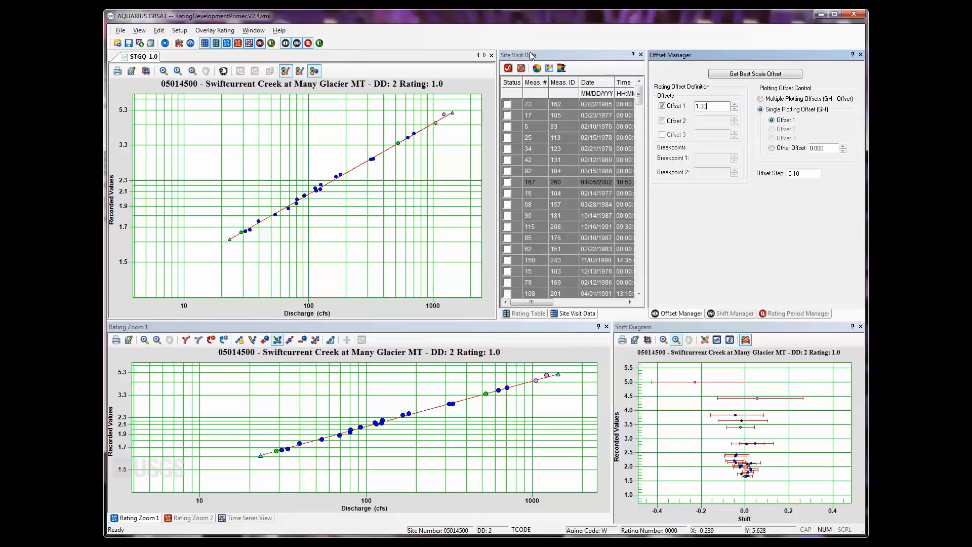
Sort the site visit measurements by status and review the R Error values of the checked ones, highlighting the last measurement.
left_click(514, 82)
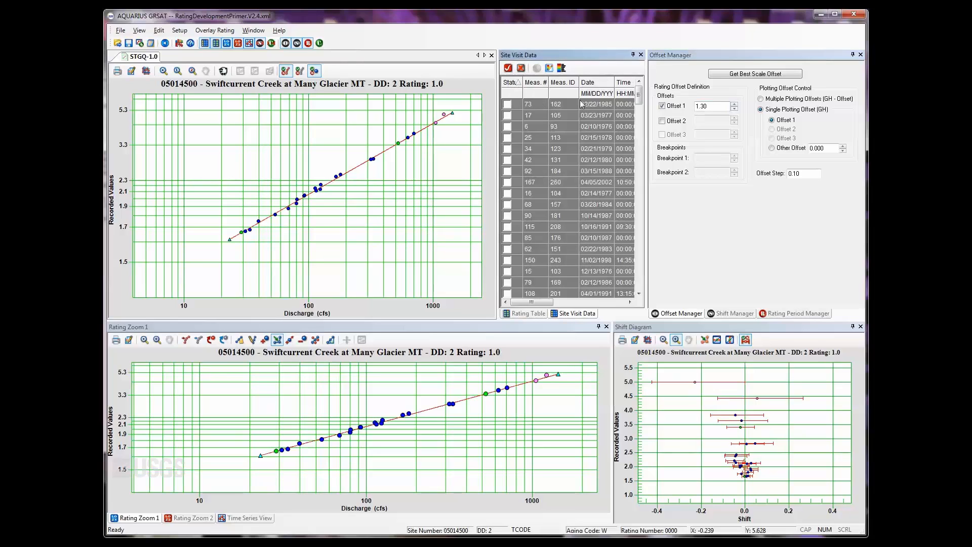
left_click_drag(639, 98, 638, 274)
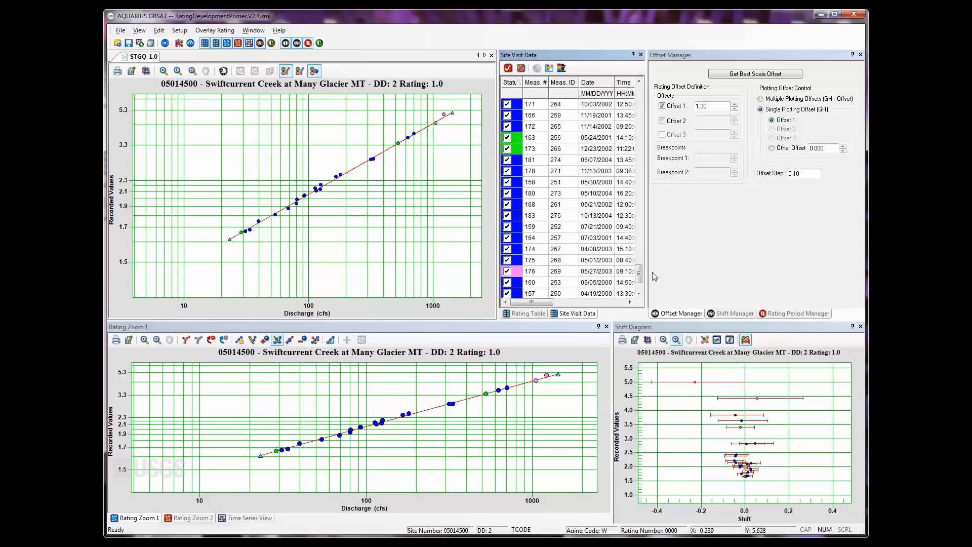
left_click_drag(638, 277, 639, 282)
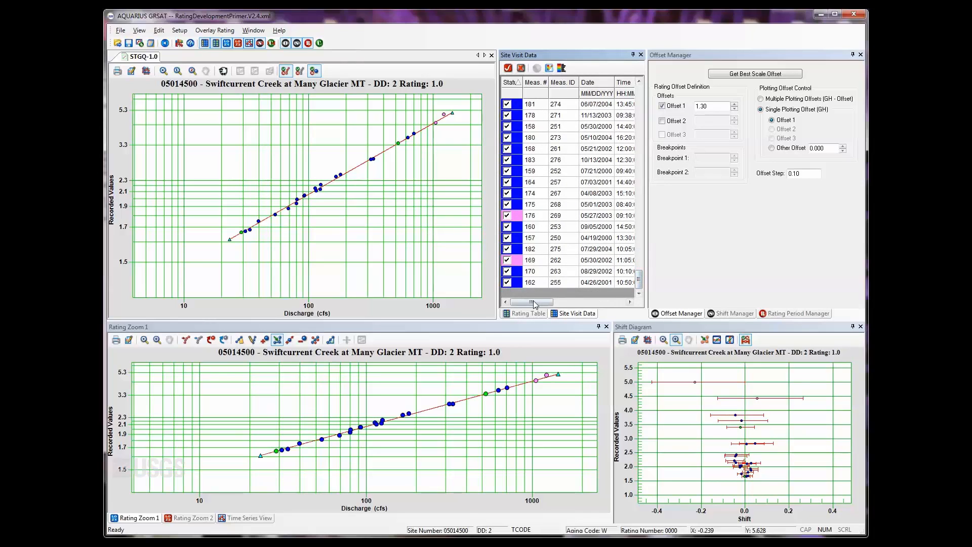
left_click_drag(538, 302, 585, 307)
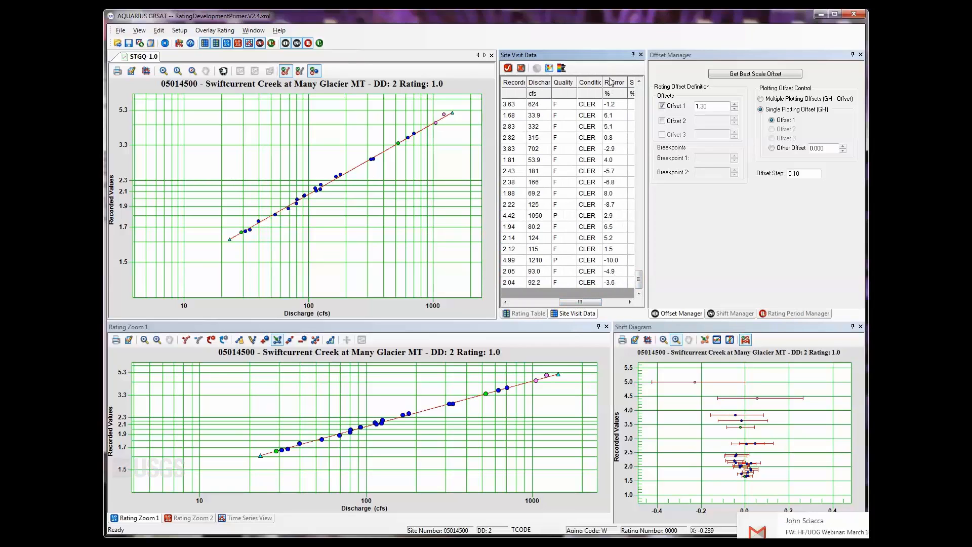
left_click(610, 283)
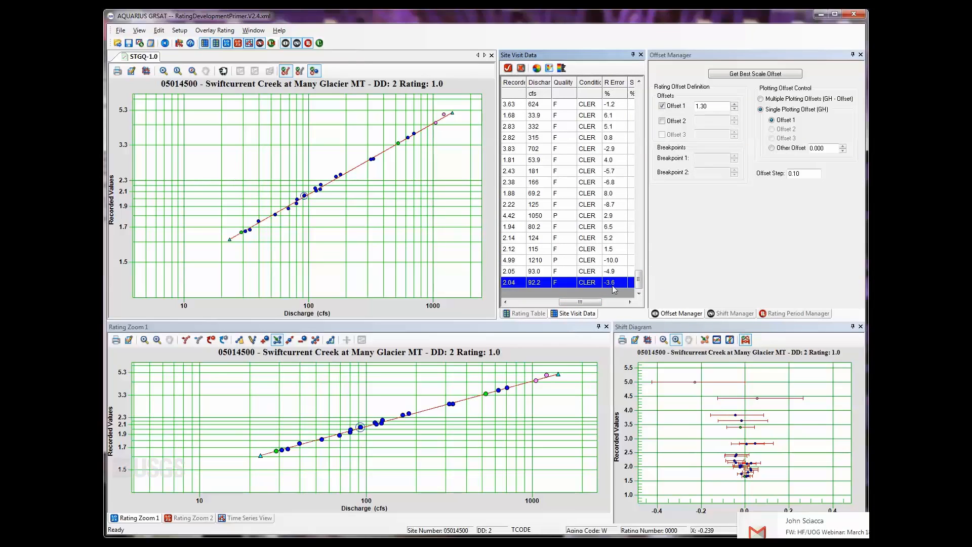
mouse_move(639, 278)
left_mouse_down()
mouse_move(639, 256)
mouse_move(640, 282)
left_mouse_up()
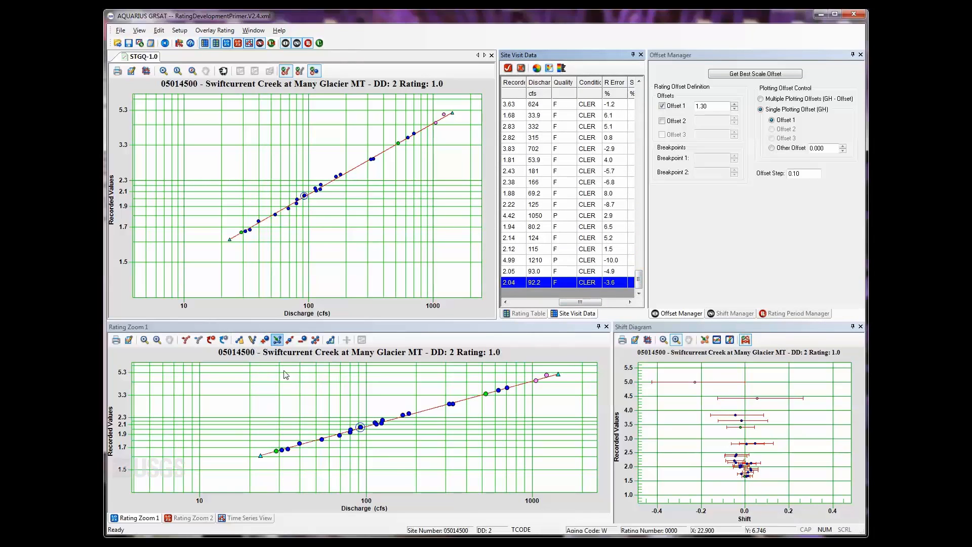
Shift the upper descriptor point slightly toward lower discharge and review the R Error values of the checked measurements again.
left_click(558, 378)
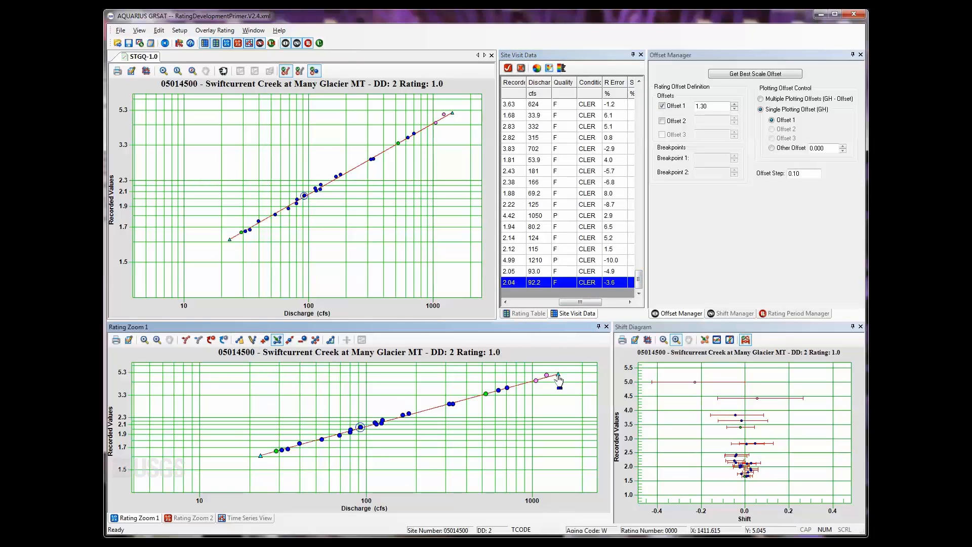
left_click_drag(557, 376, 556, 375)
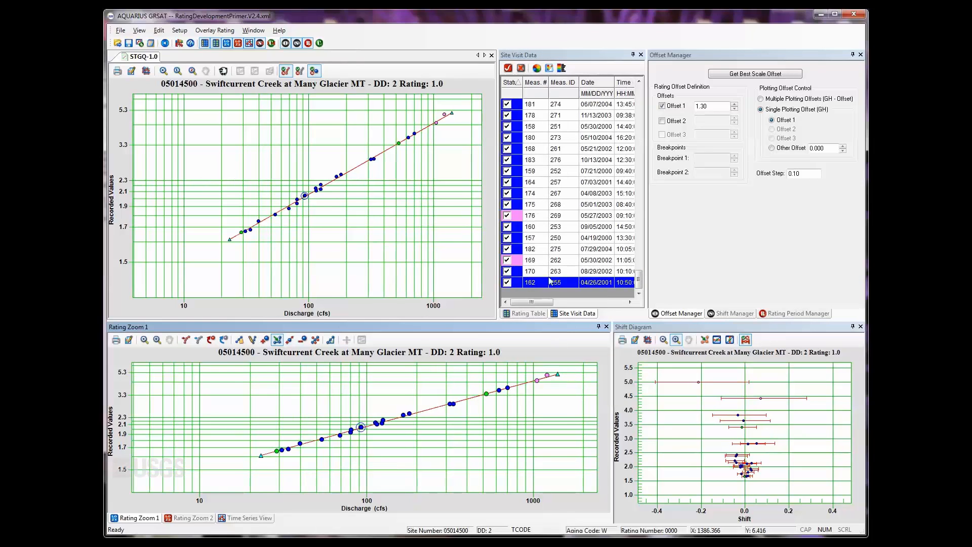
left_click_drag(545, 306, 602, 306)
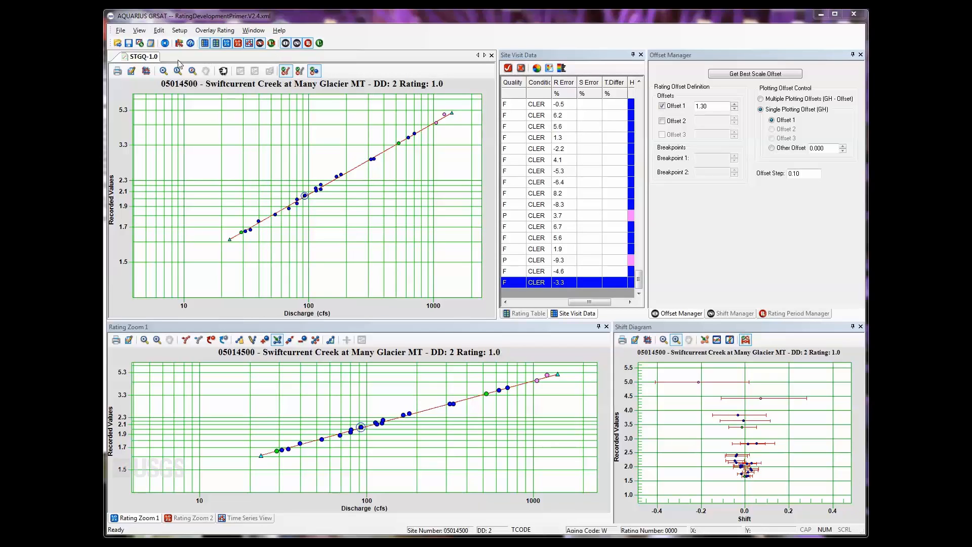
Generate an expanded rating table from base Rating 1.0, with 0.01 independent precision and 3 dependent significant digits.
left_click(151, 43)
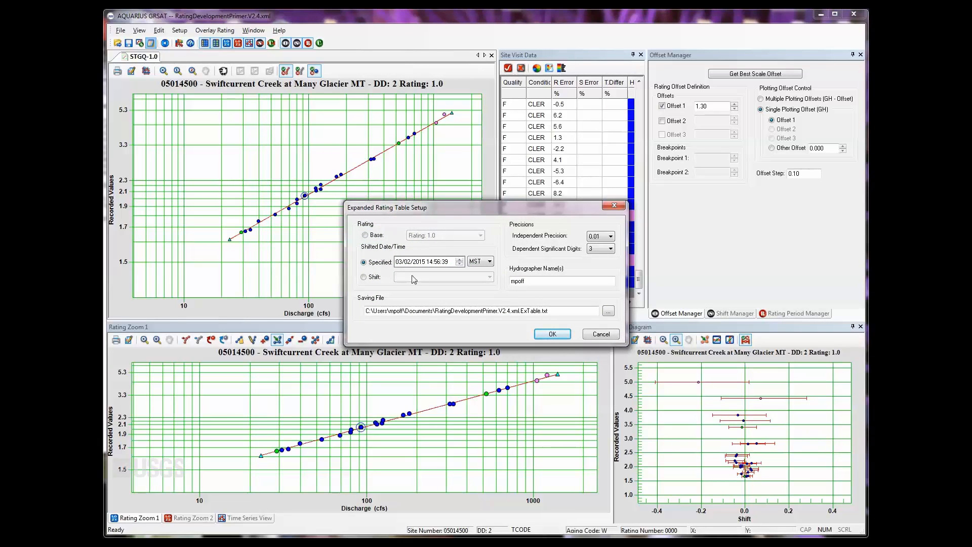
left_click(366, 236)
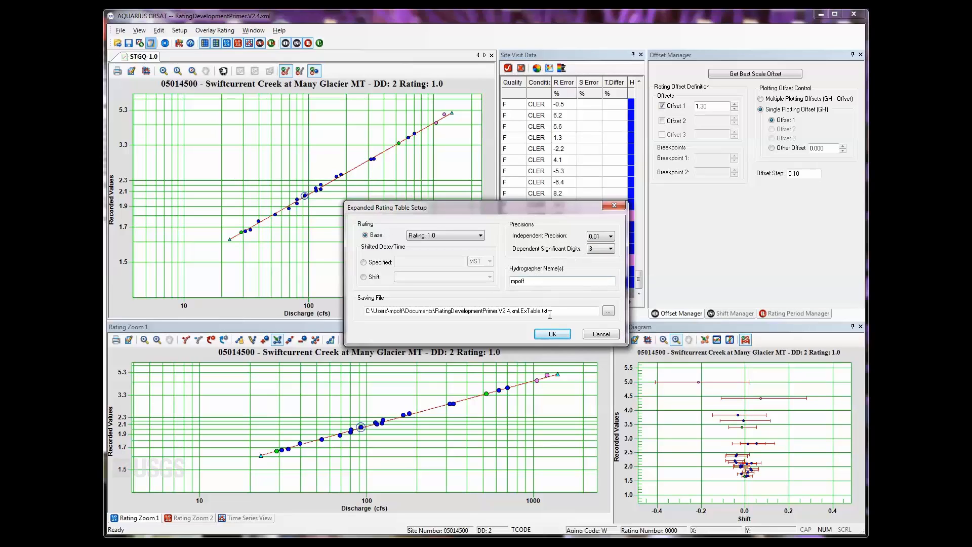
left_click(551, 333)
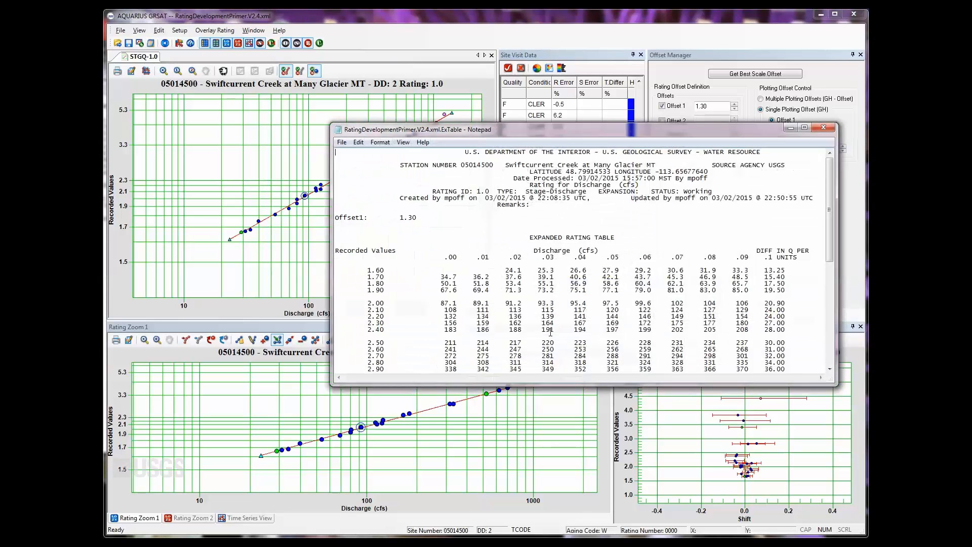
Examine the expanded rating table from its header through the discharges and unit differences to the last row, and close it.
scroll(649, 291, "down", 4)
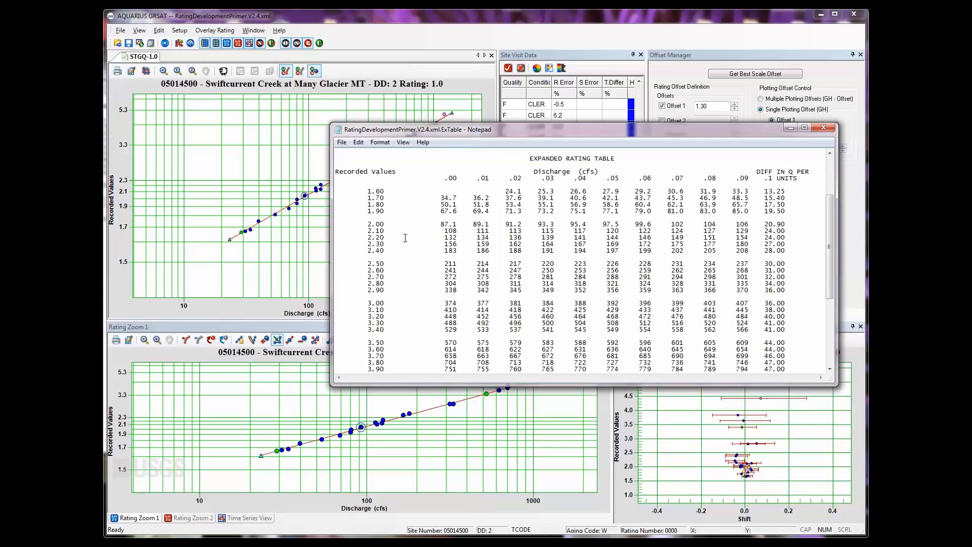
scroll(796, 209, "down", 1)
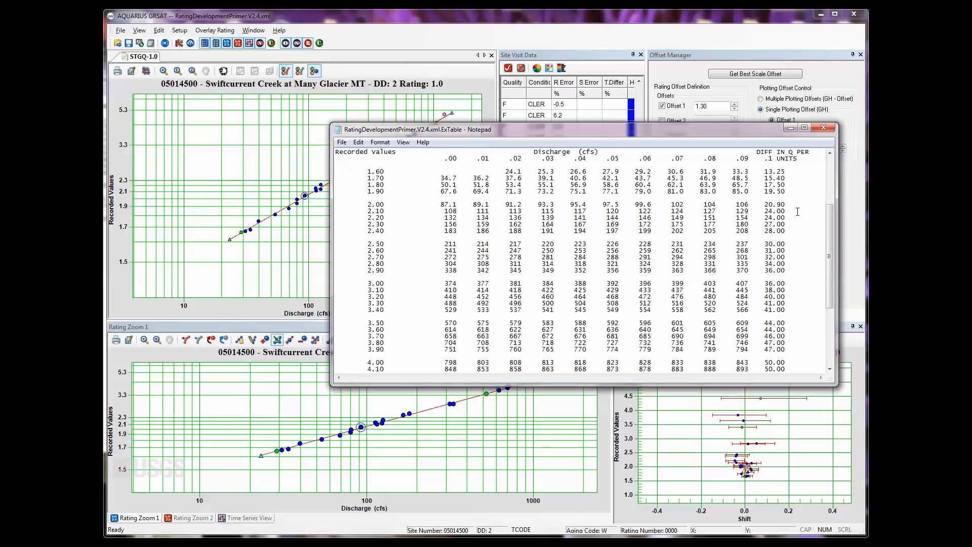
scroll(797, 212, "up", 1)
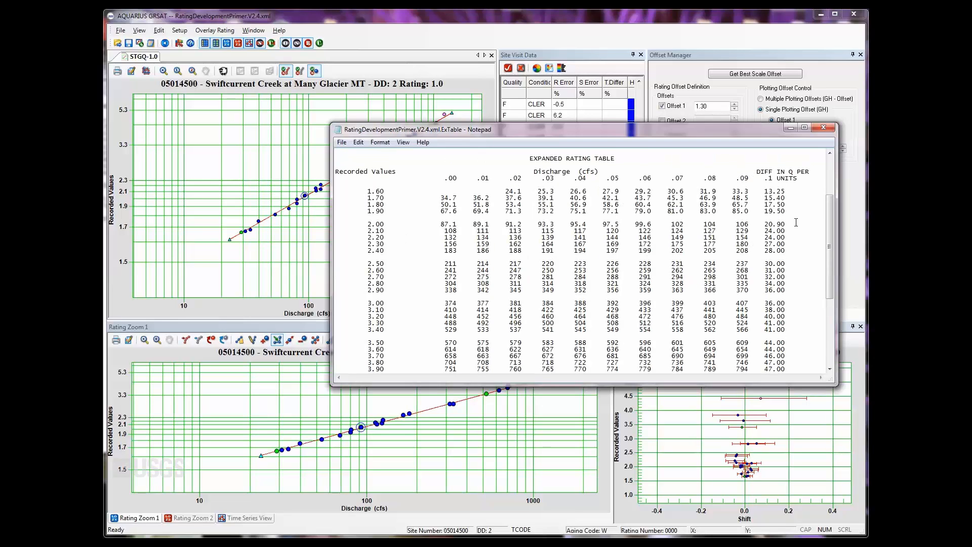
scroll(799, 225, "down", 2)
scroll(797, 238, "down", 5)
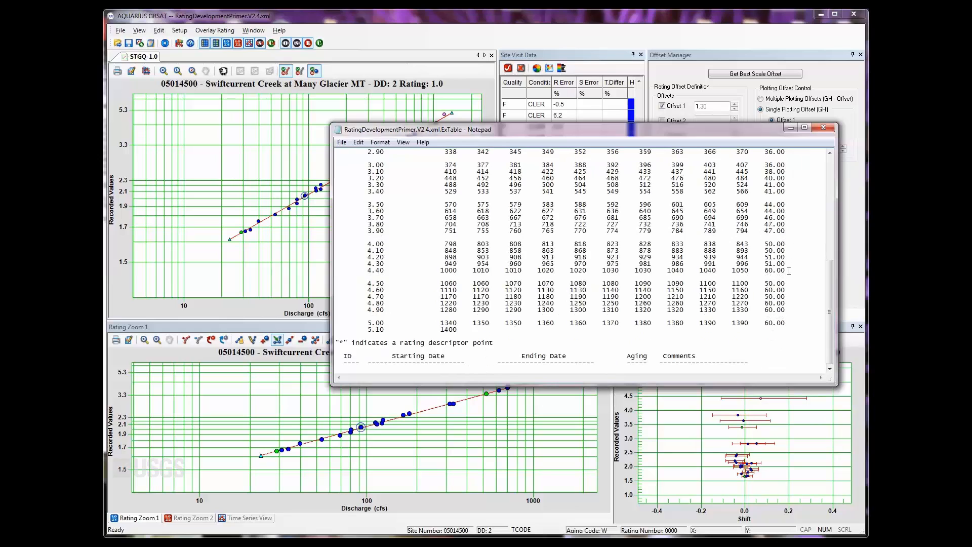
scroll(762, 311, "up", 11)
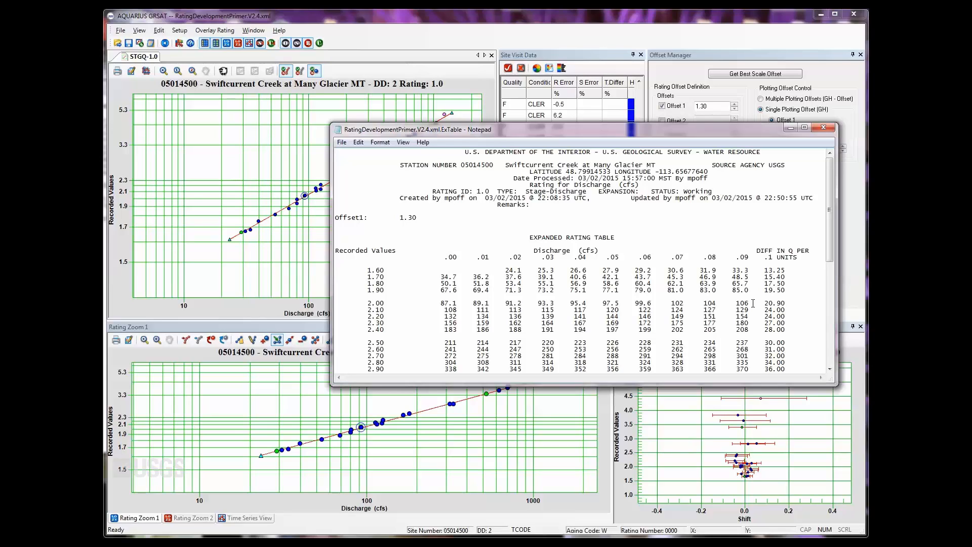
left_click(824, 127)
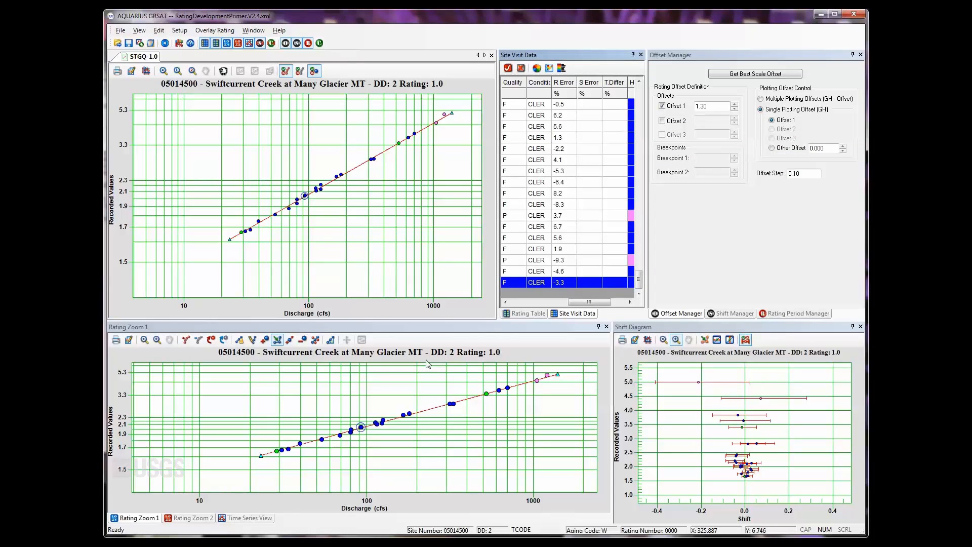
Compute the slope of the rating segment between recorded values of about 1.64 and 2.05 to identify the implied control type.
left_click(332, 342)
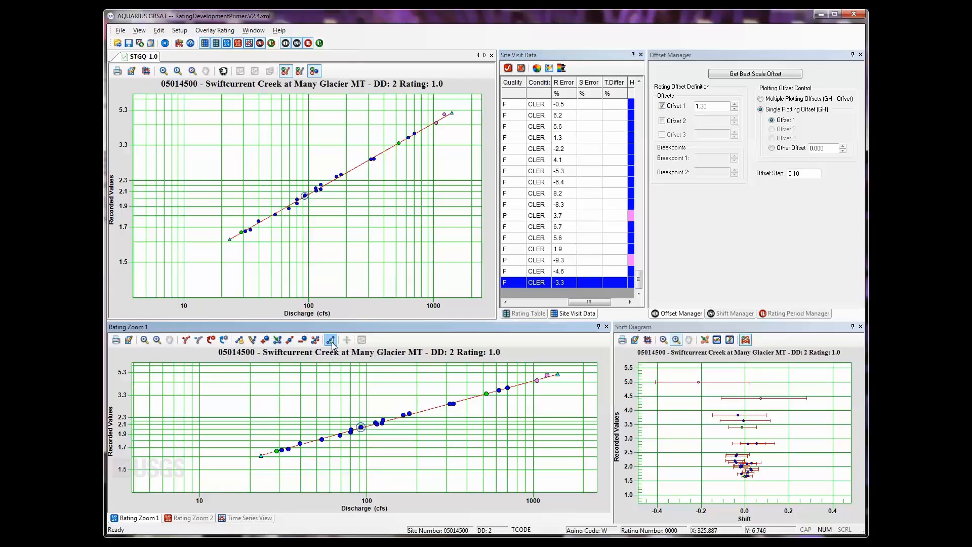
left_click_drag(269, 466, 571, 373)
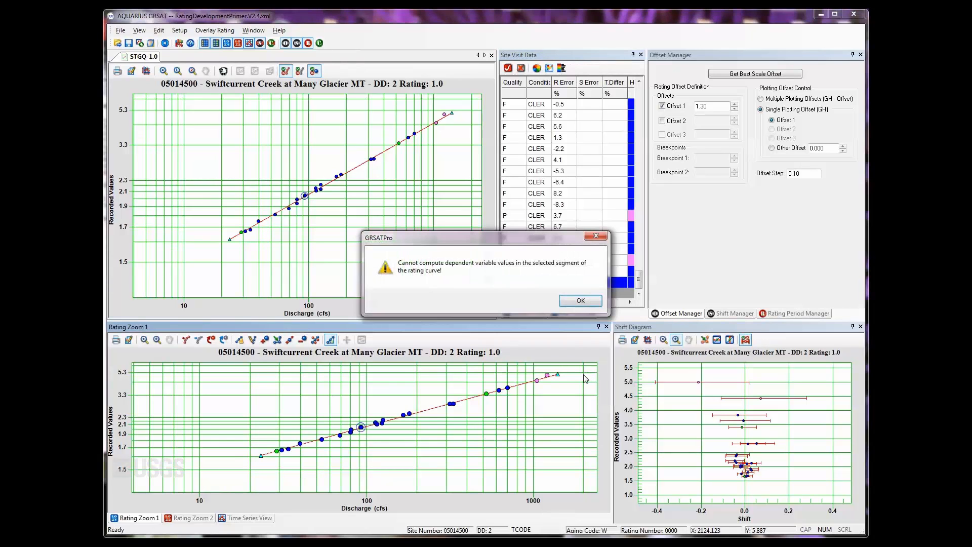
left_click(580, 301)
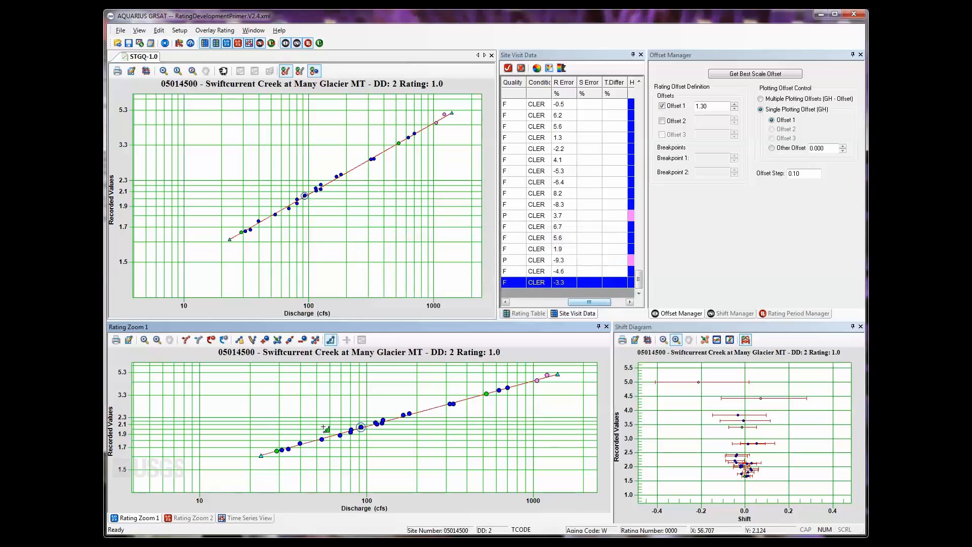
left_click_drag(309, 452, 360, 428)
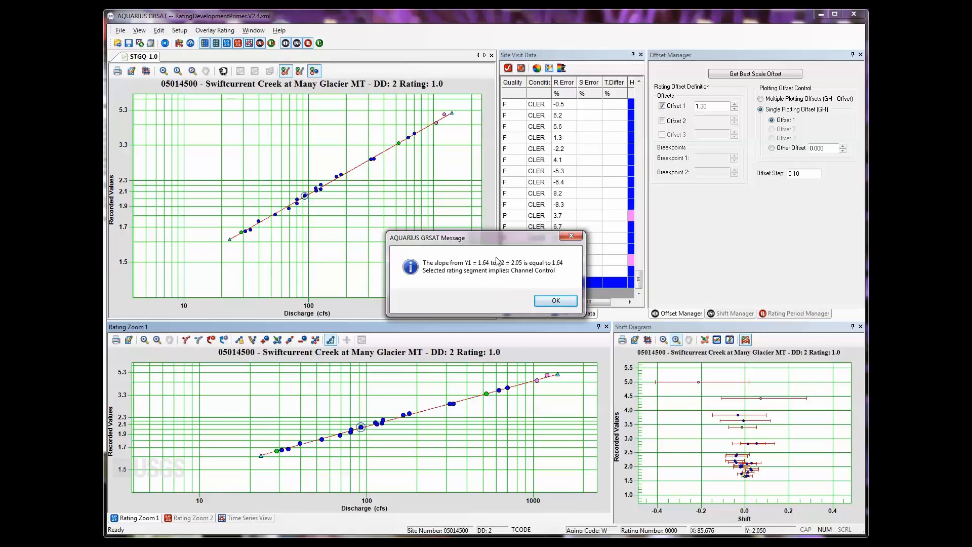
left_click(556, 301)
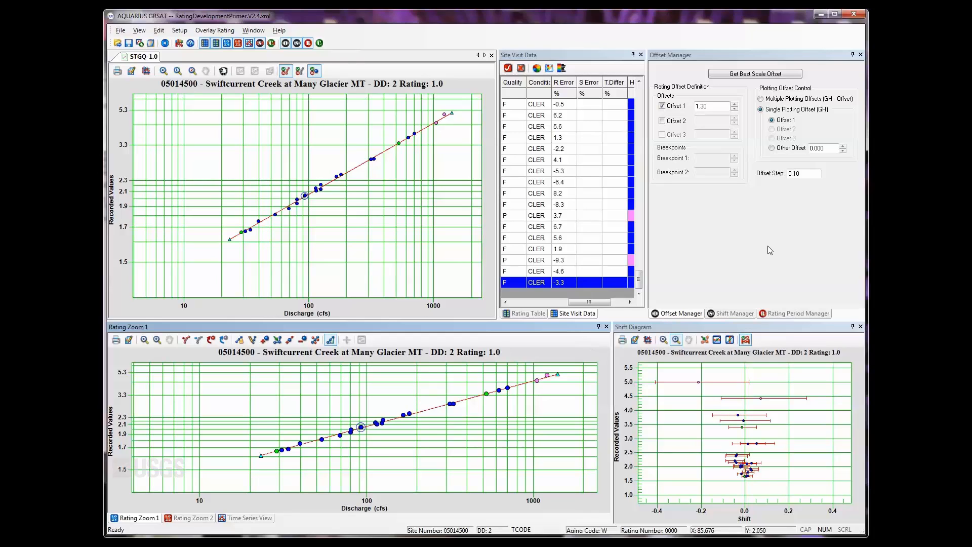
Inspect the Rating Period Property settings of rating 1.0 with the rating period enabled, and discard the changes.
left_click(794, 314)
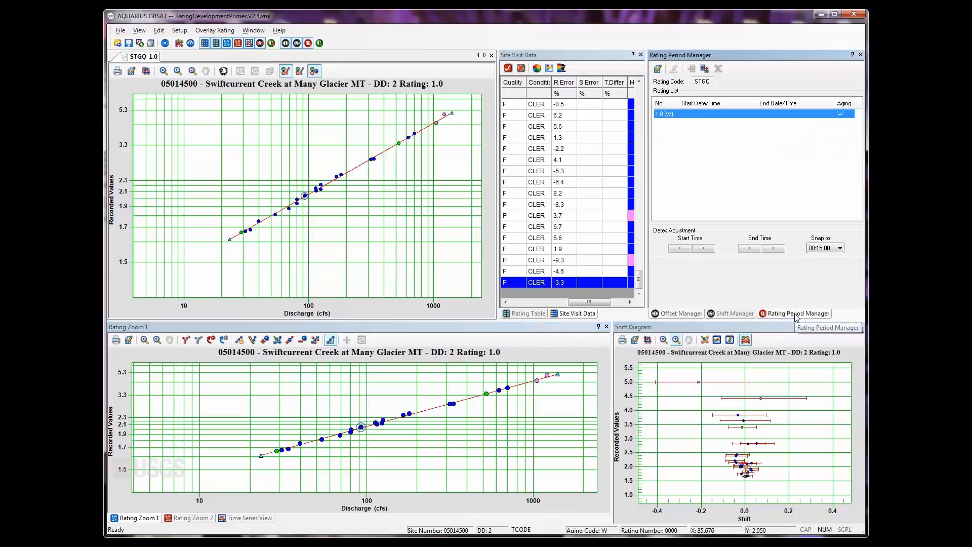
double_click(703, 114)
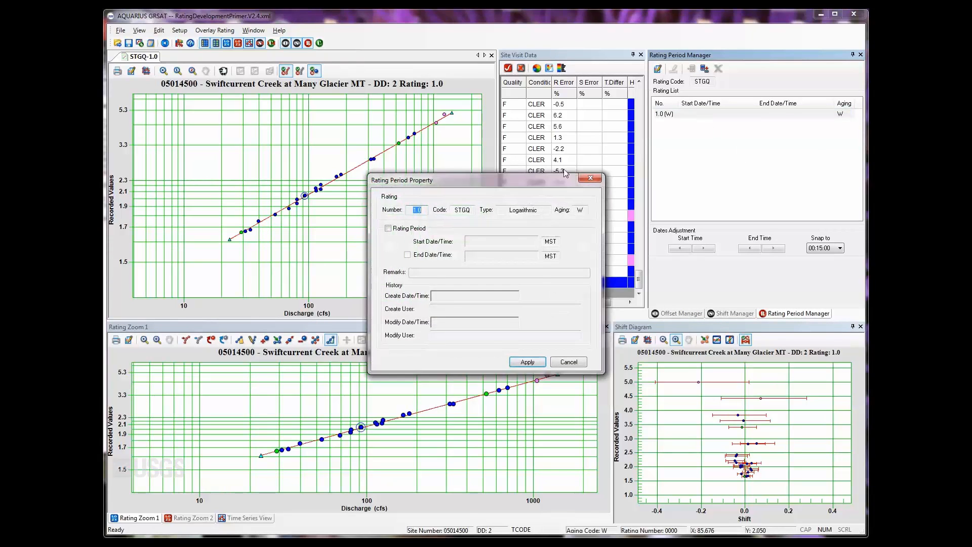
left_click(388, 228)
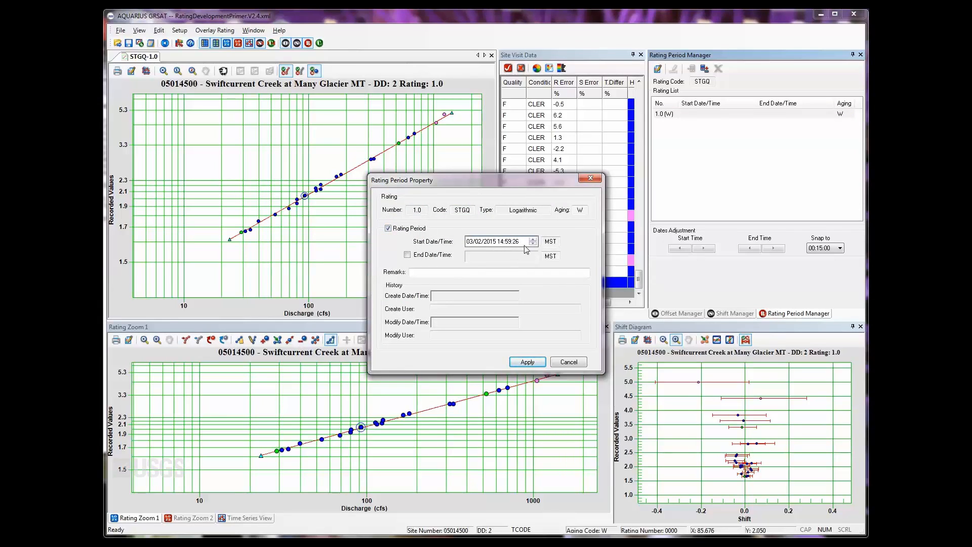
left_click(569, 362)
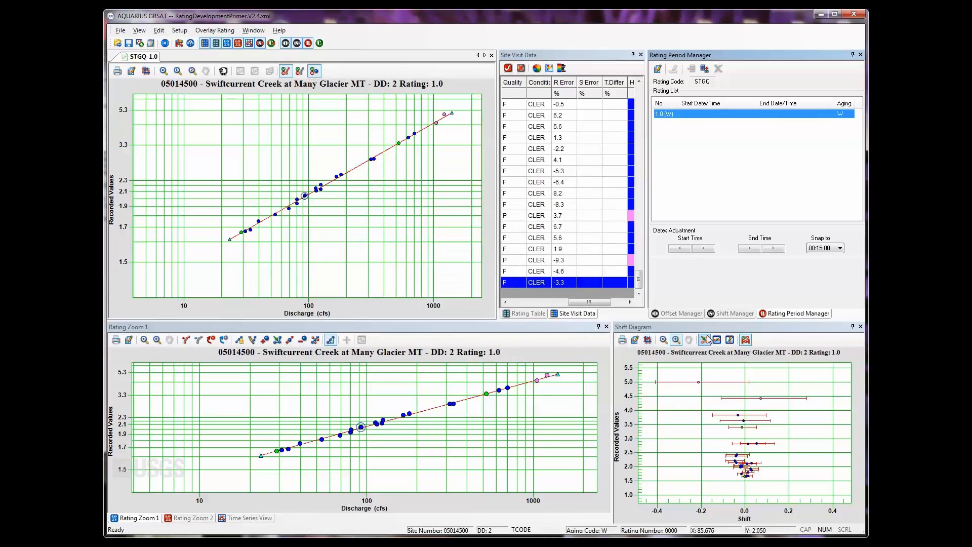